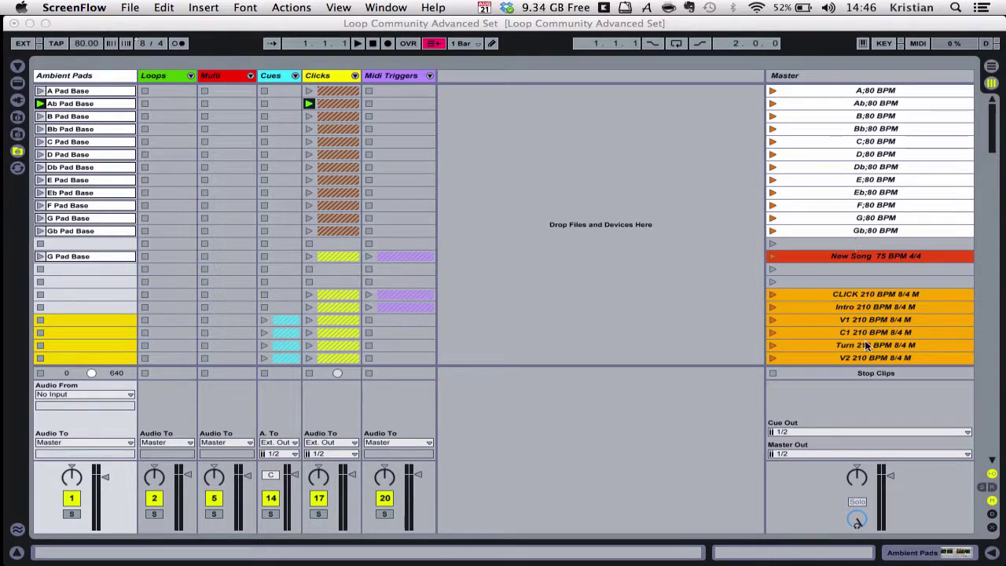
- Make Ableton Live active with the Loop Community Advanced Set in front
{"action": "left_click", "coordinate": [854, 258]}
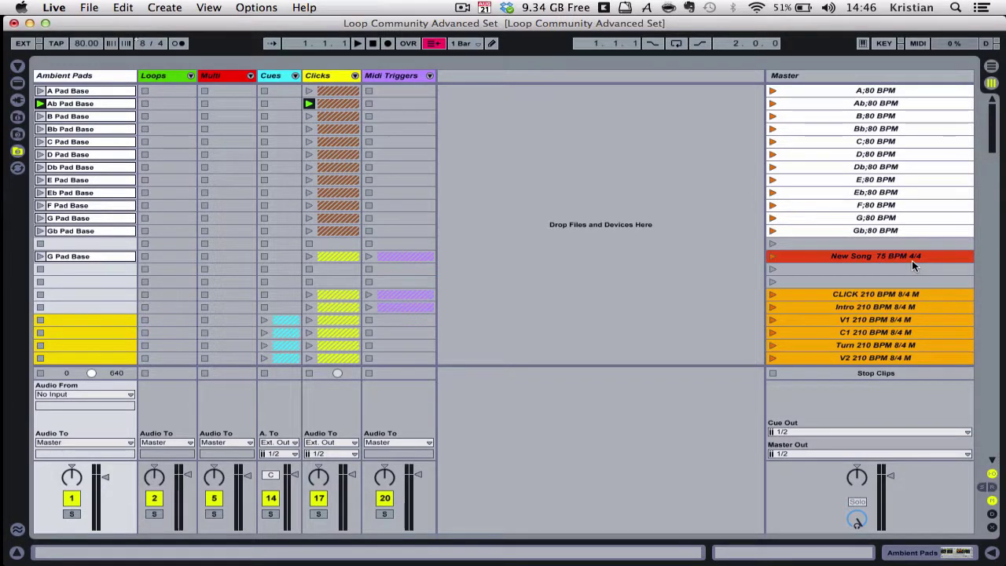
{"action": "scroll", "coordinate": [912, 266], "scroll_direction": "down", "scroll_amount": 4}
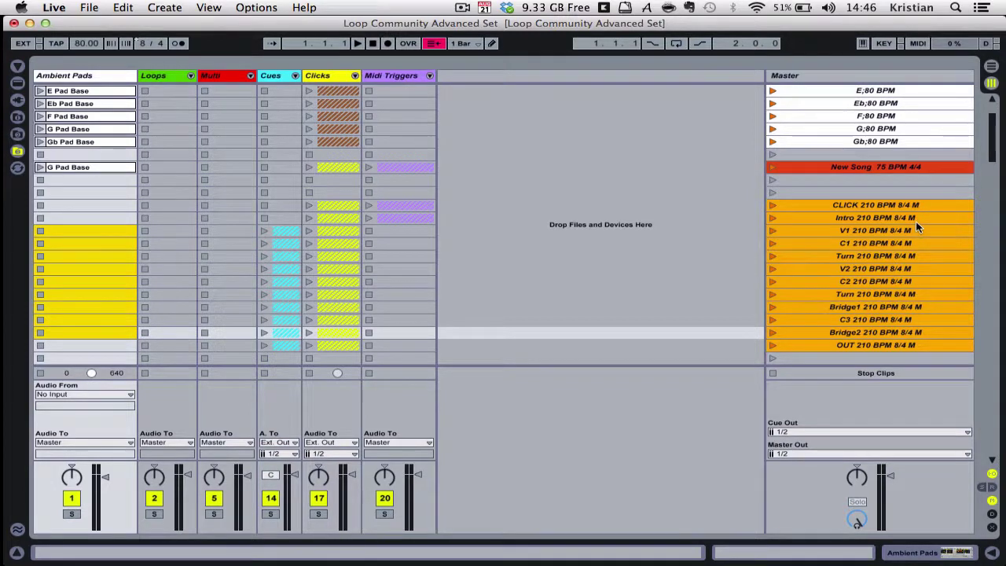
{"action": "scroll", "coordinate": [161, 117], "scroll_direction": "up", "scroll_amount": 4}
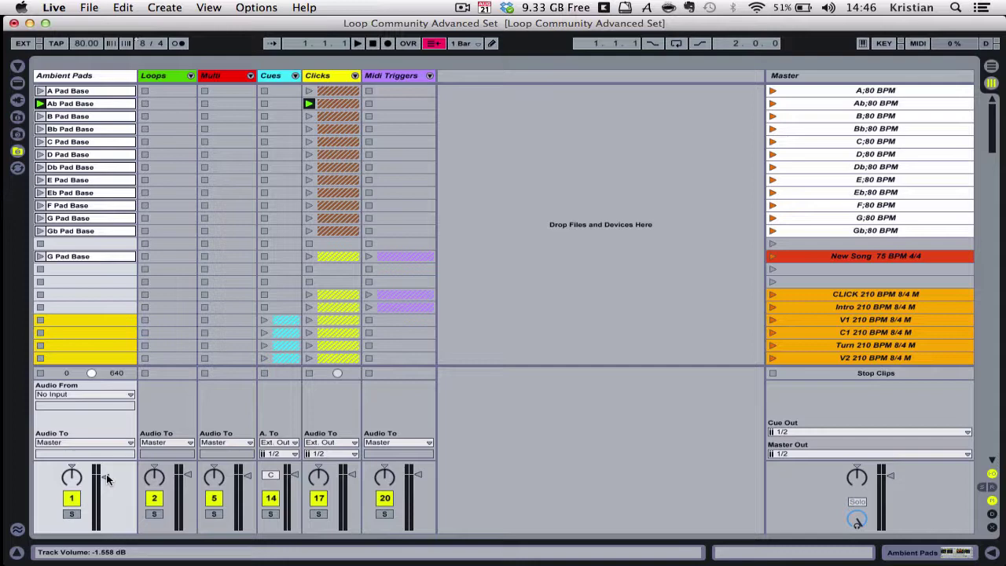
{"action": "left_click", "coordinate": [190, 76]}
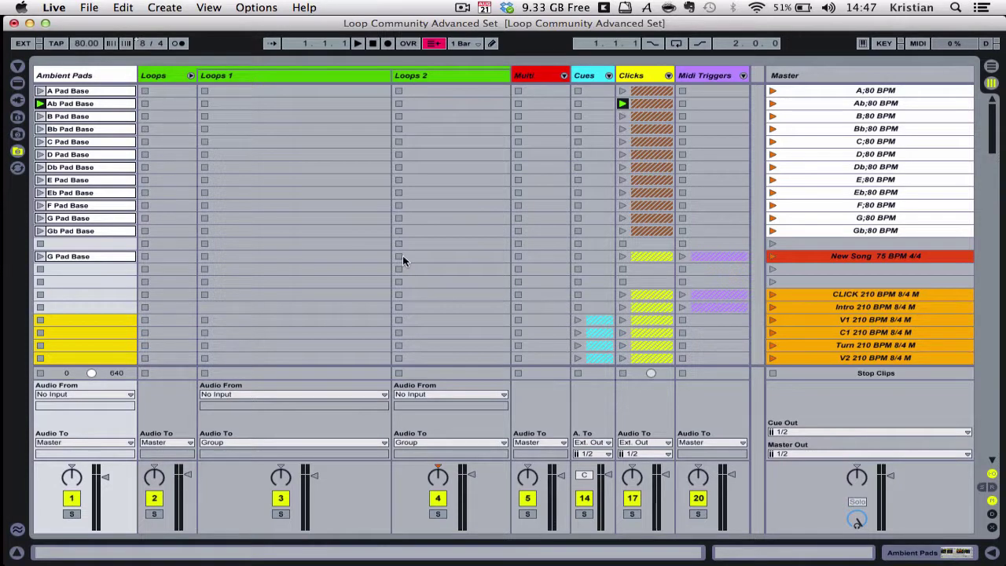
{"action": "left_click", "coordinate": [190, 75]}
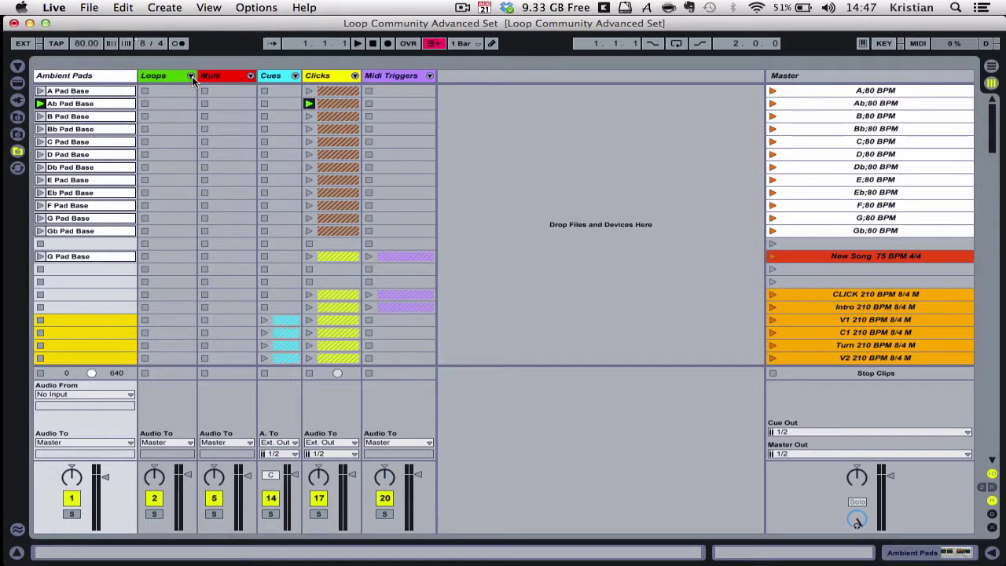
- Expand the Multi group, switch track 13 on, and toggle track 10 off and back on
{"action": "left_click", "coordinate": [249, 77]}
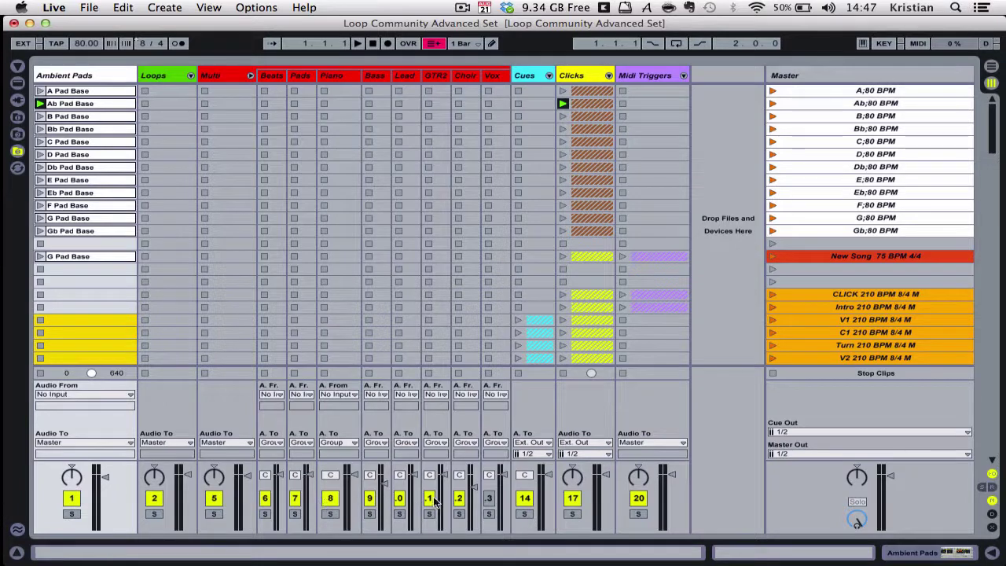
{"action": "left_click", "coordinate": [488, 498]}
{"action": "left_click", "coordinate": [401, 499]}
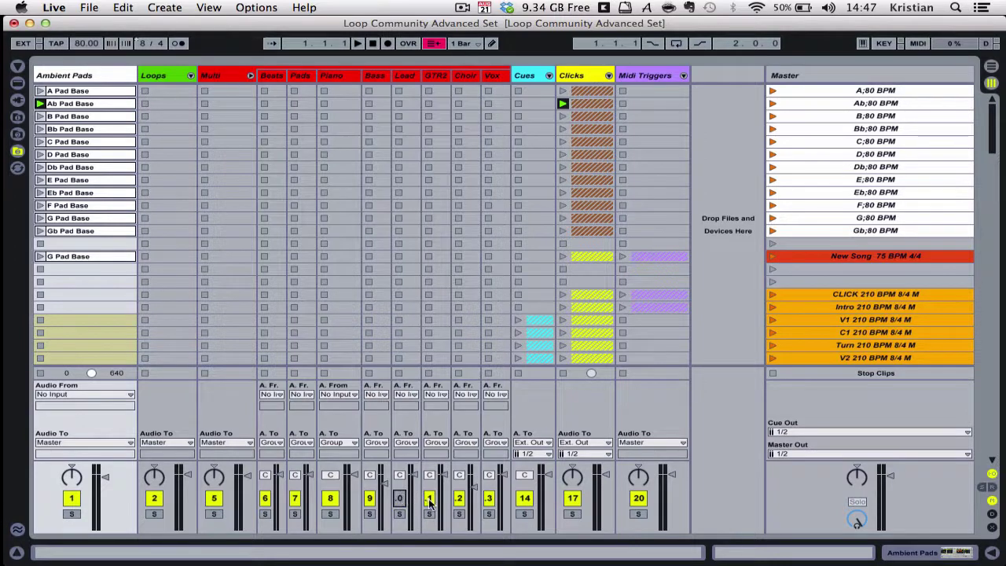
{"action": "left_click", "coordinate": [399, 498]}
- Fold Multi, unfold the Cues group, and select the Verse clip on the Direc track
{"action": "left_click", "coordinate": [250, 76]}
{"action": "left_click", "coordinate": [296, 76]}
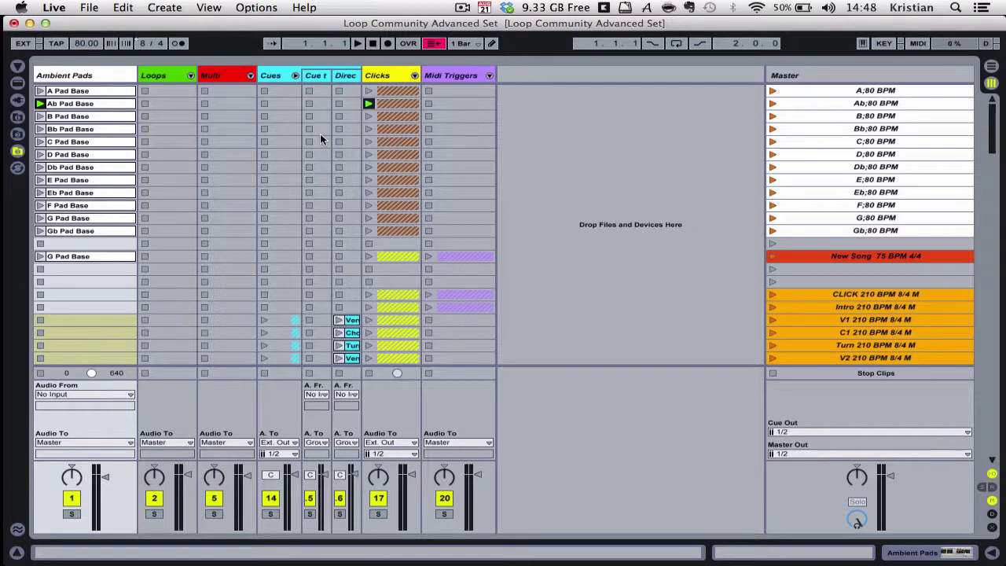
{"action": "scroll", "coordinate": [320, 139], "scroll_direction": "down", "scroll_amount": 3}
{"action": "left_click", "coordinate": [351, 219]}
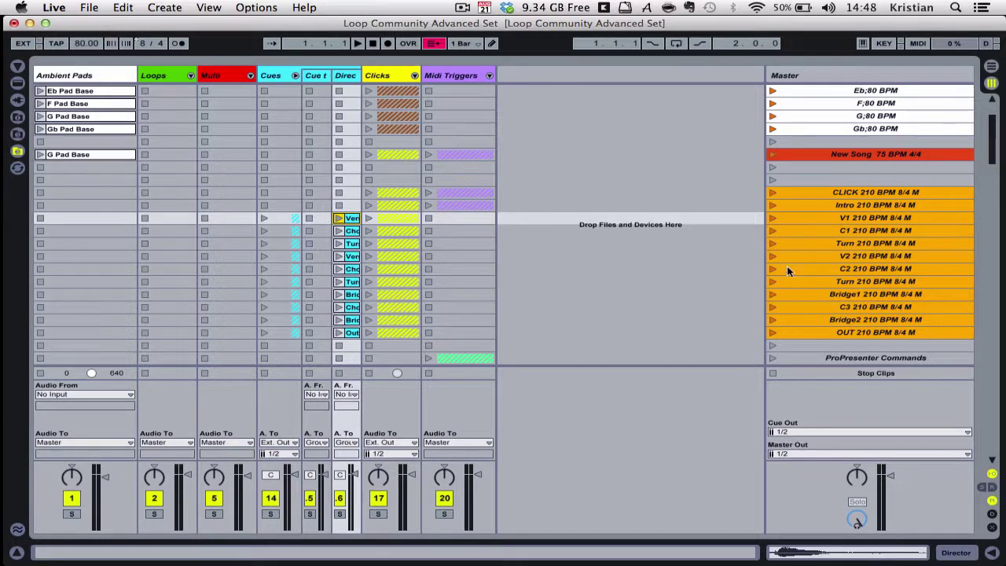
- Launch the V1 and C2 scenes, then stop playback
{"action": "left_click", "coordinate": [772, 219]}
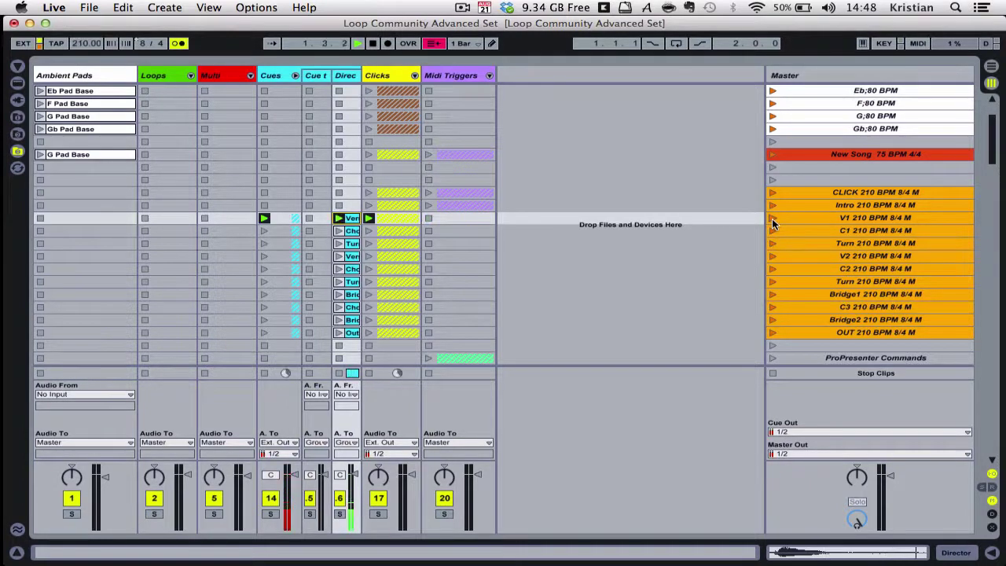
{"action": "left_click", "coordinate": [774, 268]}
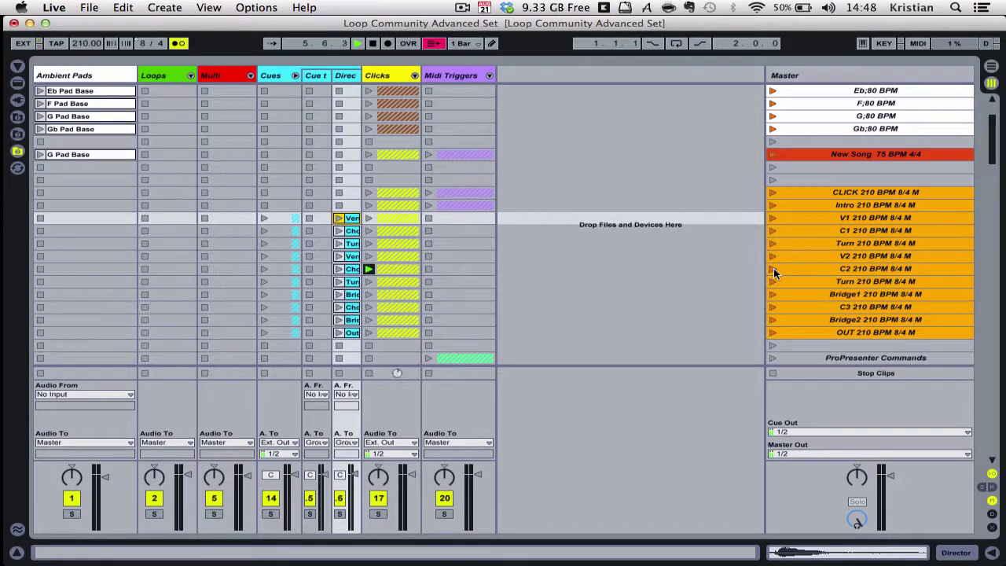
{"action": "key", "text": "space"}
- Fold Cues, unfold Clicks, and launch the G;80 BPM scene while adjusting system volume
{"action": "left_click", "coordinate": [295, 75]}
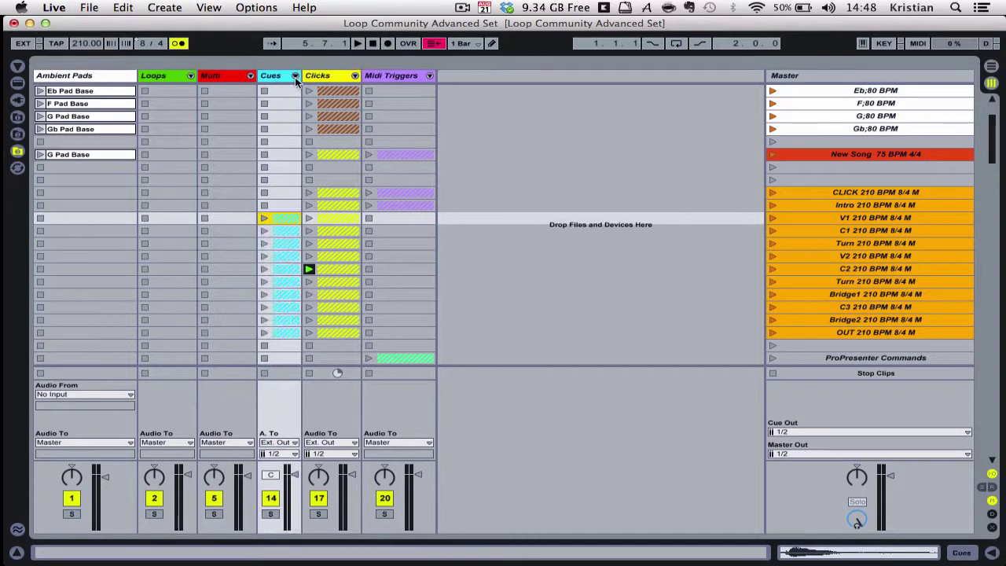
{"action": "left_click", "coordinate": [355, 75]}
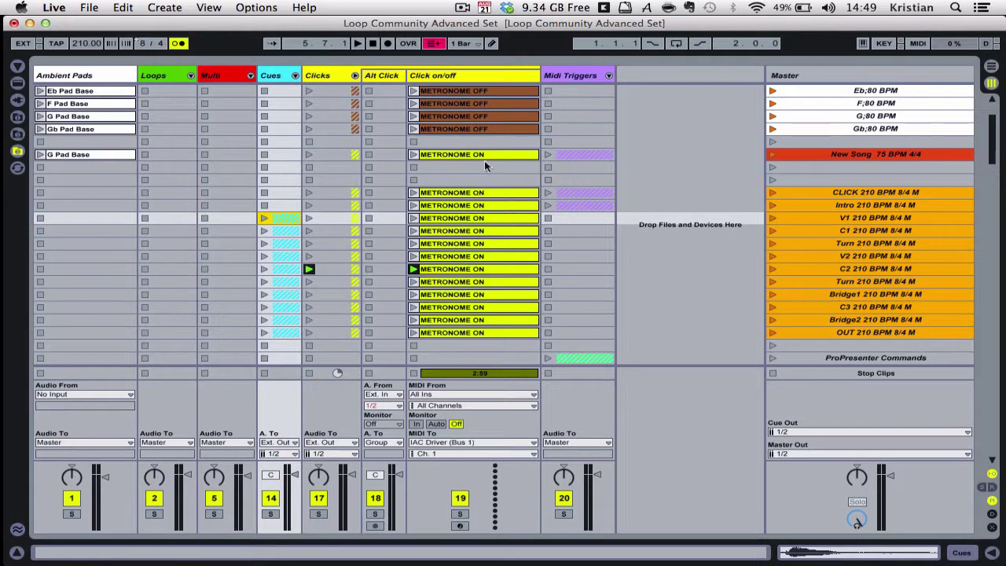
{"action": "left_click", "coordinate": [774, 118]}
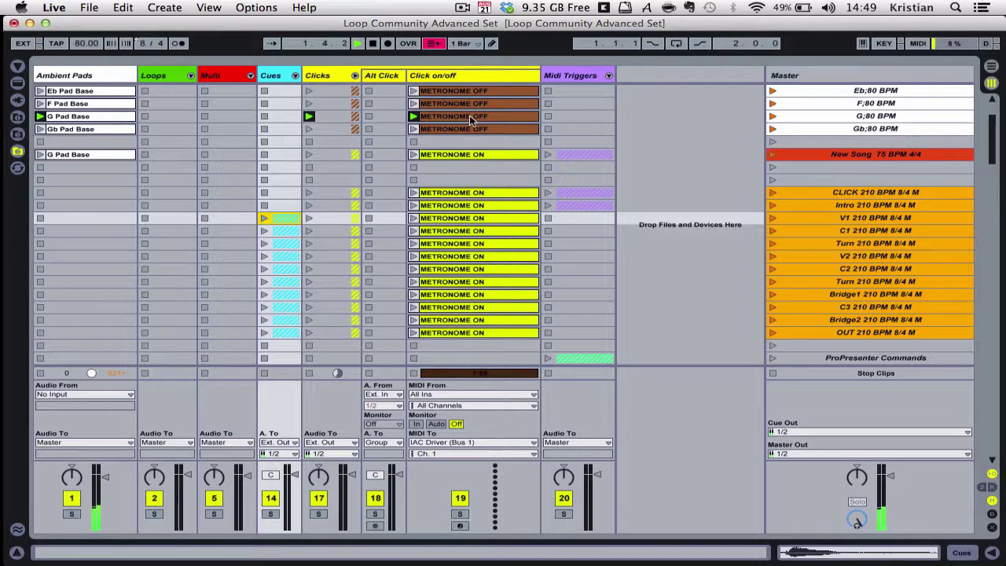
{"action": "key", "text": "XF86AudioRaiseVolume"}
{"action": "key", "text": "XF86AudioRaiseVolume"}
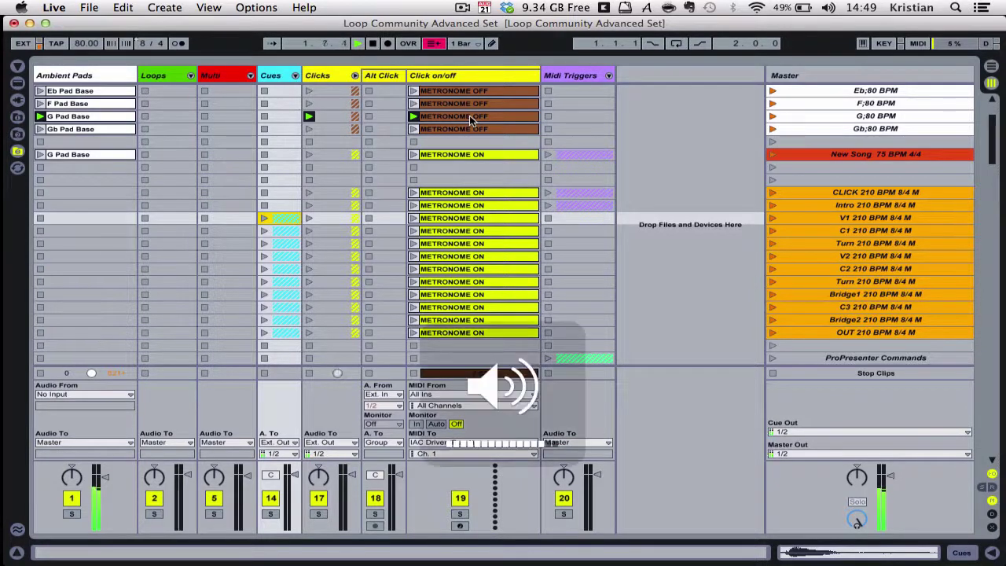
{"action": "key", "text": "XF86AudioMute"}
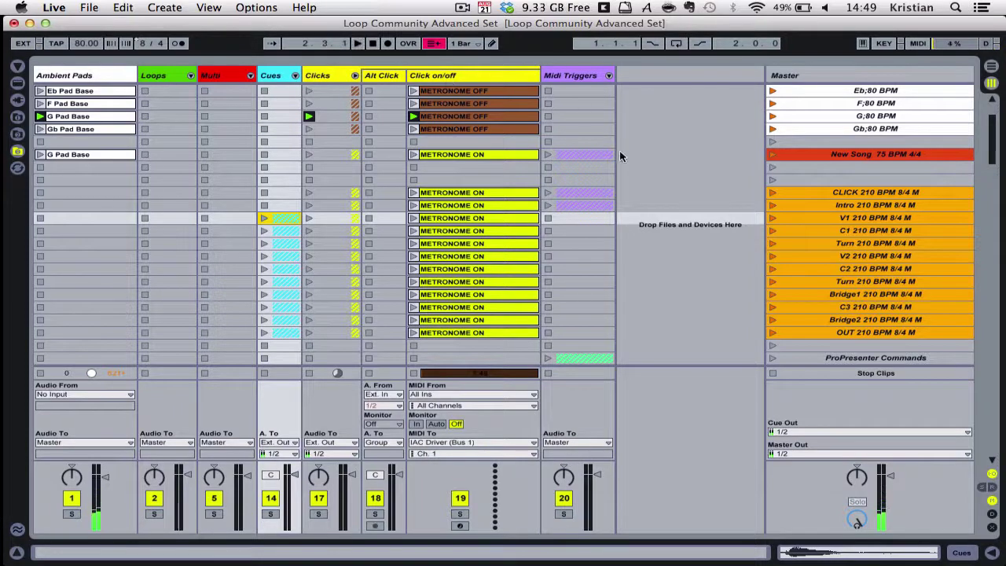
- Launch the V1 scene, inspect the METRONOME ON clip, then hide the Detail View
{"action": "left_click", "coordinate": [771, 219]}
{"action": "key", "text": "XF86AudioRaiseVolume"}
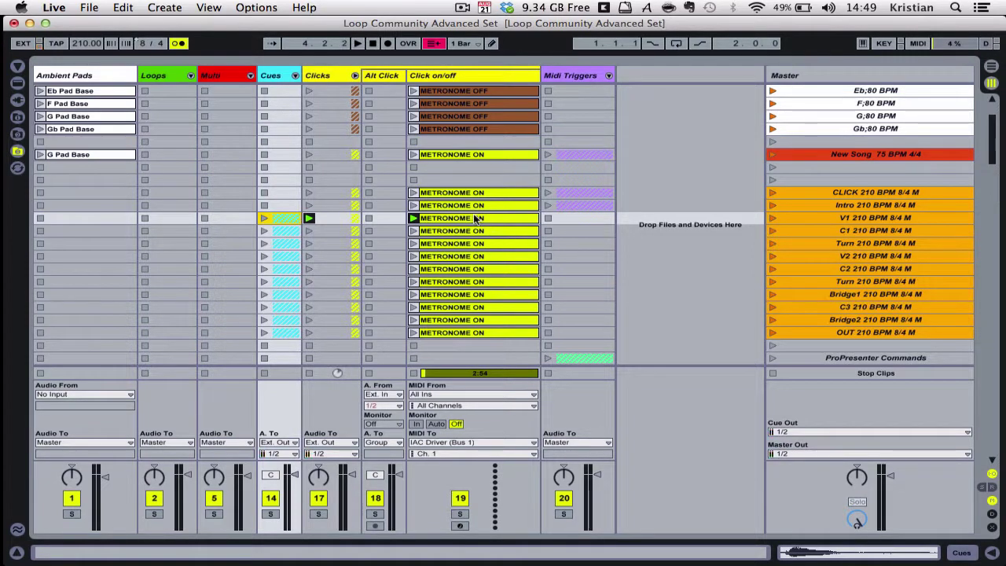
{"action": "double_click", "coordinate": [503, 233]}
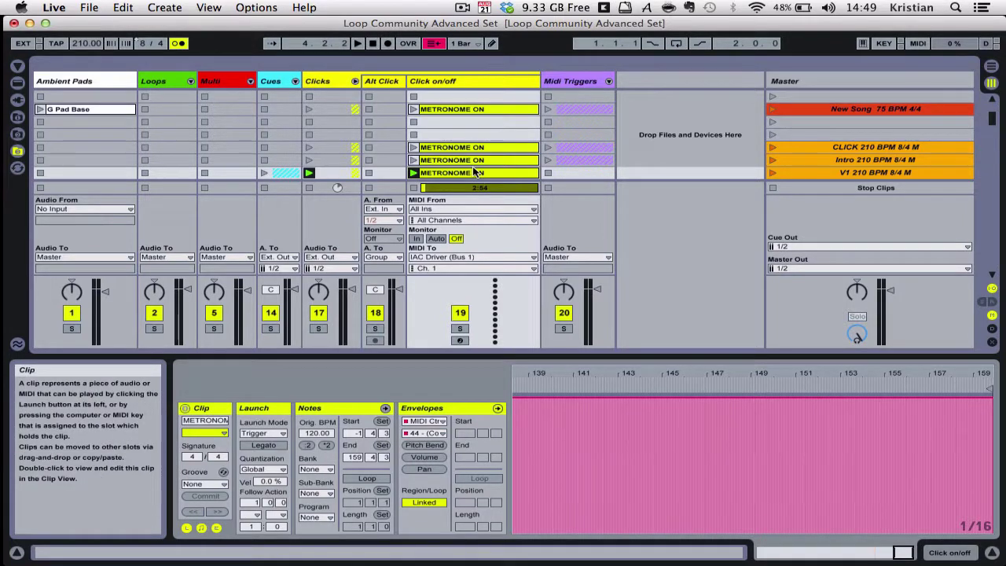
{"action": "scroll", "coordinate": [463, 140], "scroll_direction": "down", "scroll_amount": 5}
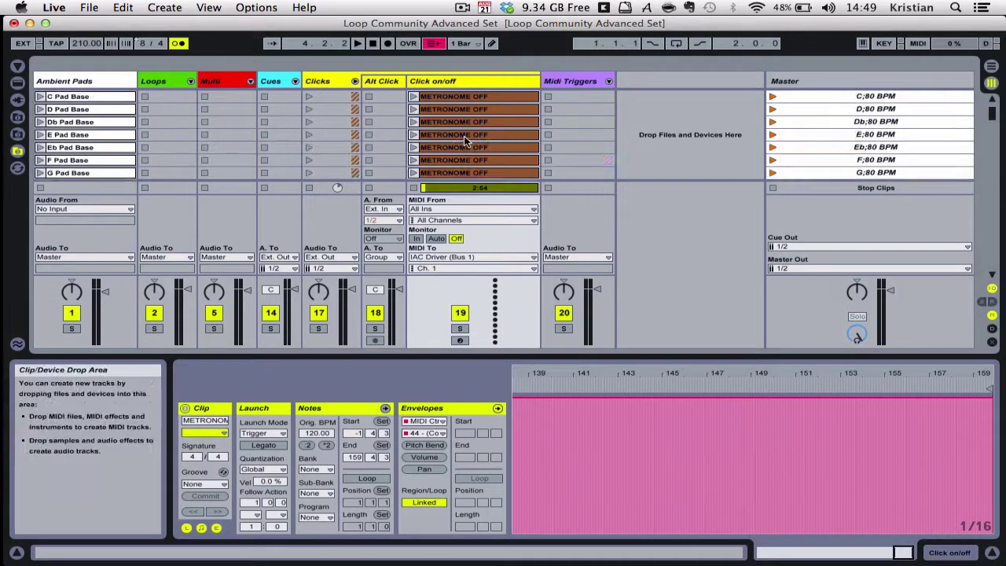
{"action": "scroll", "coordinate": [465, 140], "scroll_direction": "up", "scroll_amount": 5}
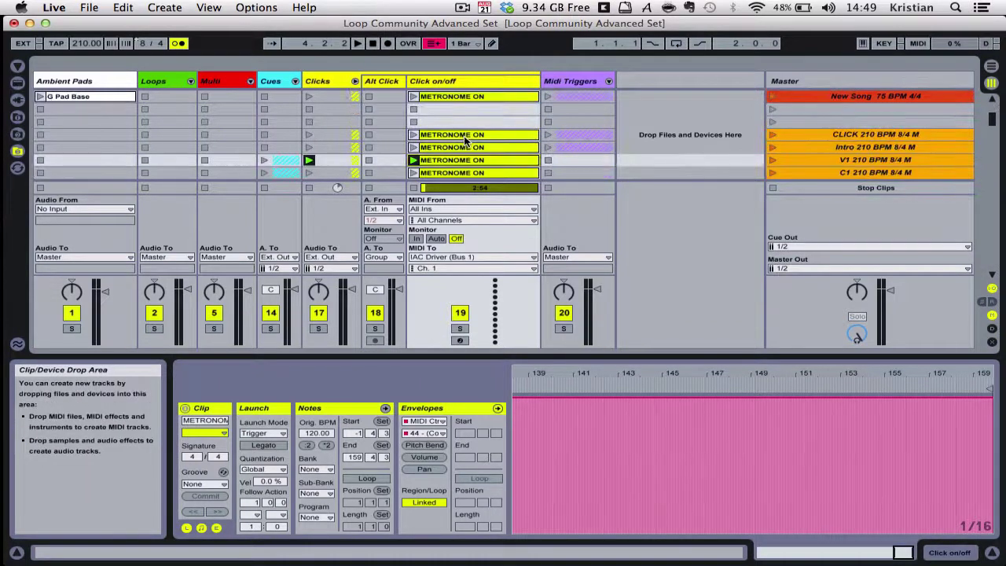
{"action": "left_click", "coordinate": [993, 552]}
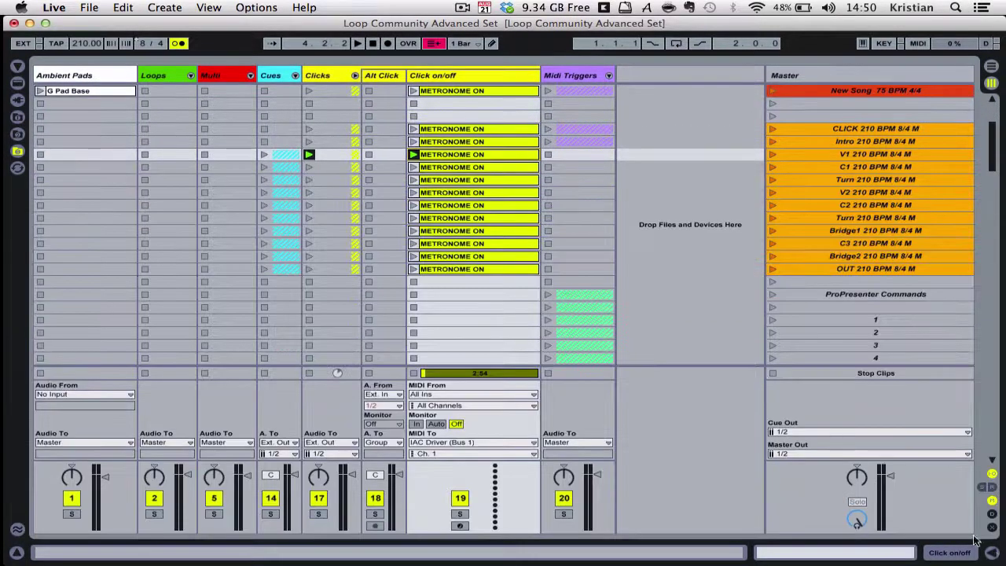
- Swap Clicks for the expanded Midi Triggers group and inspect the Chord and Onsong clips
{"action": "left_click", "coordinate": [355, 76]}
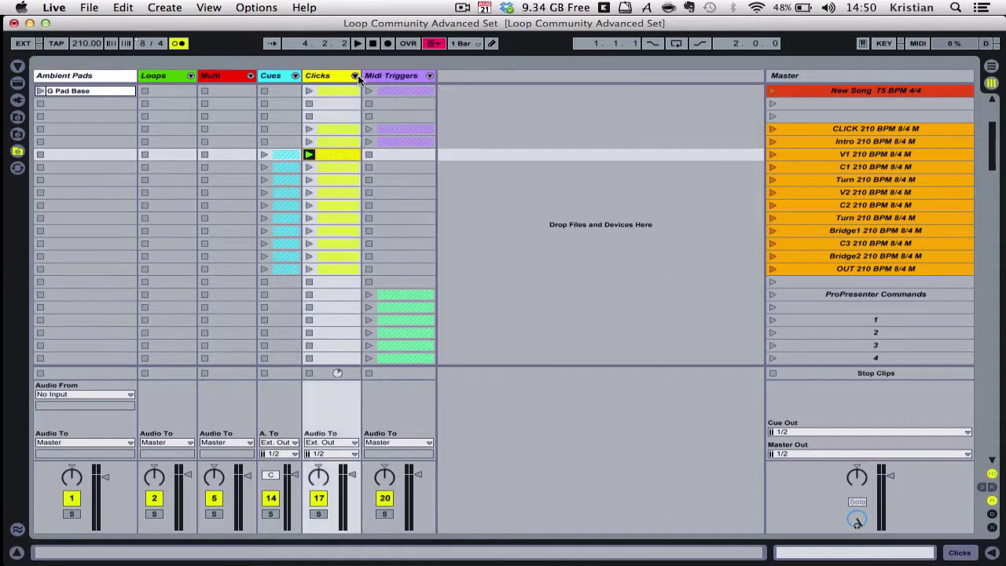
{"action": "left_click", "coordinate": [430, 76]}
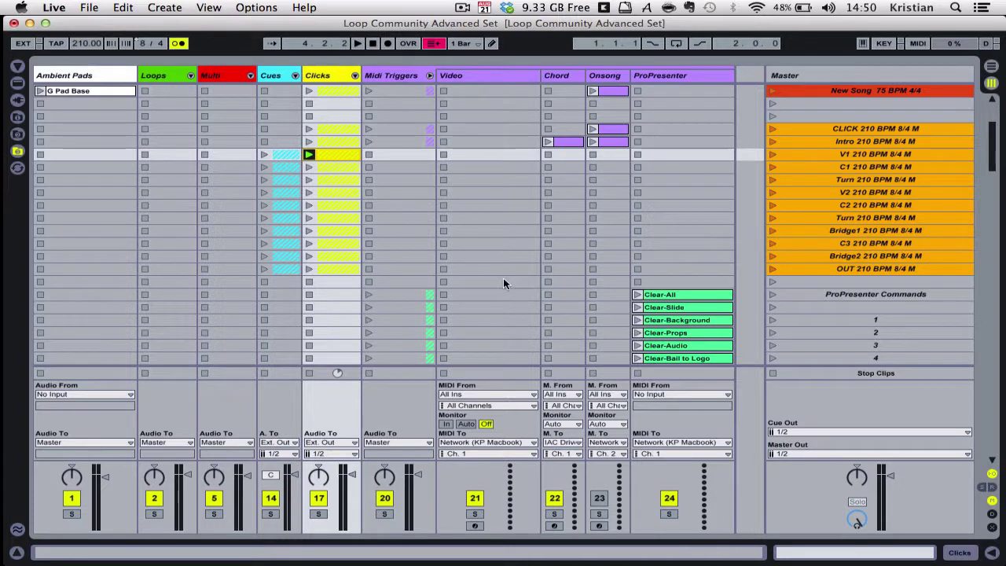
{"action": "left_click", "coordinate": [563, 140]}
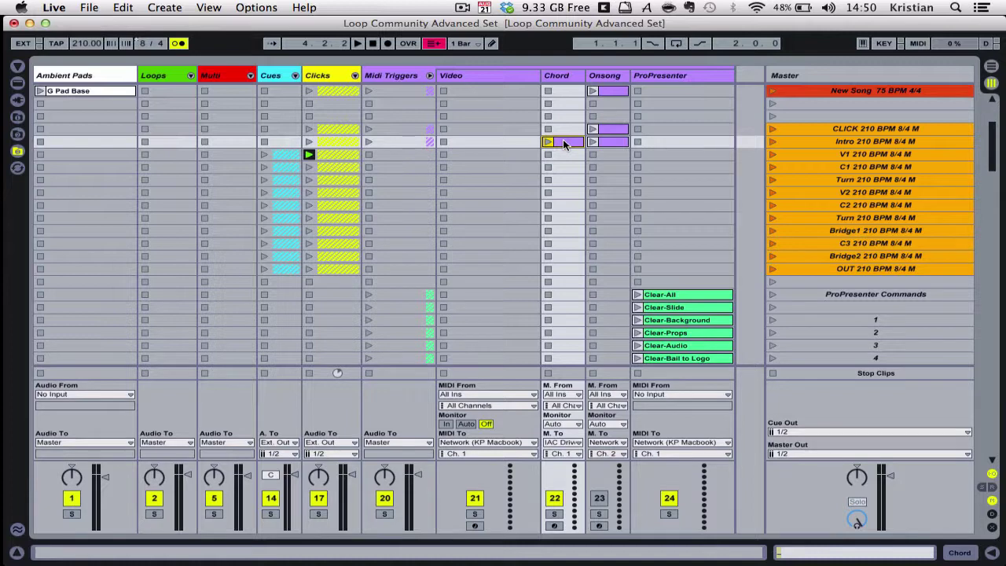
{"action": "left_click", "coordinate": [611, 140]}
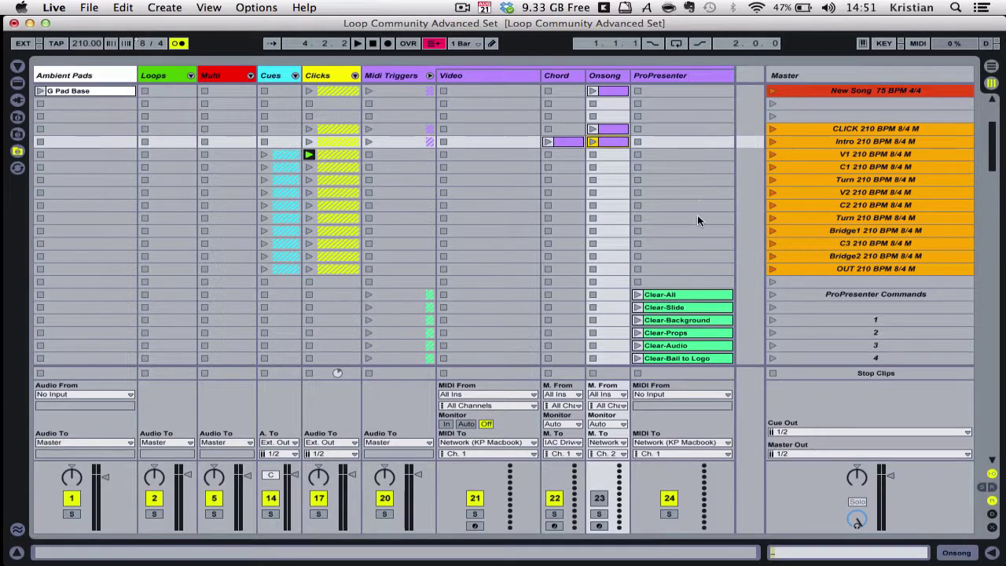
{"action": "scroll", "coordinate": [697, 214], "scroll_direction": "down", "scroll_amount": 3}
{"action": "scroll", "coordinate": [697, 217], "scroll_direction": "down", "scroll_amount": 15}
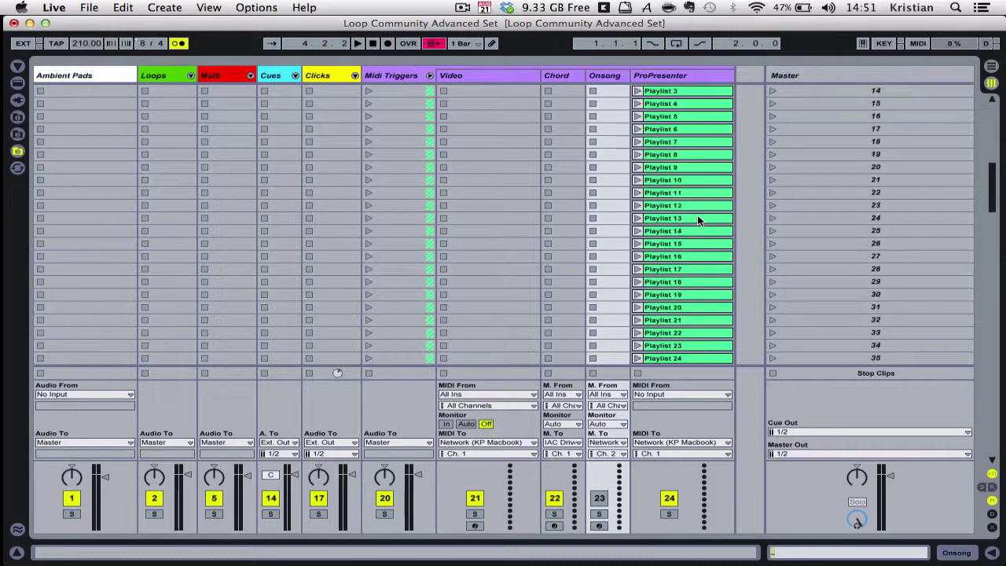
{"action": "scroll", "coordinate": [697, 218], "scroll_direction": "down", "scroll_amount": 15}
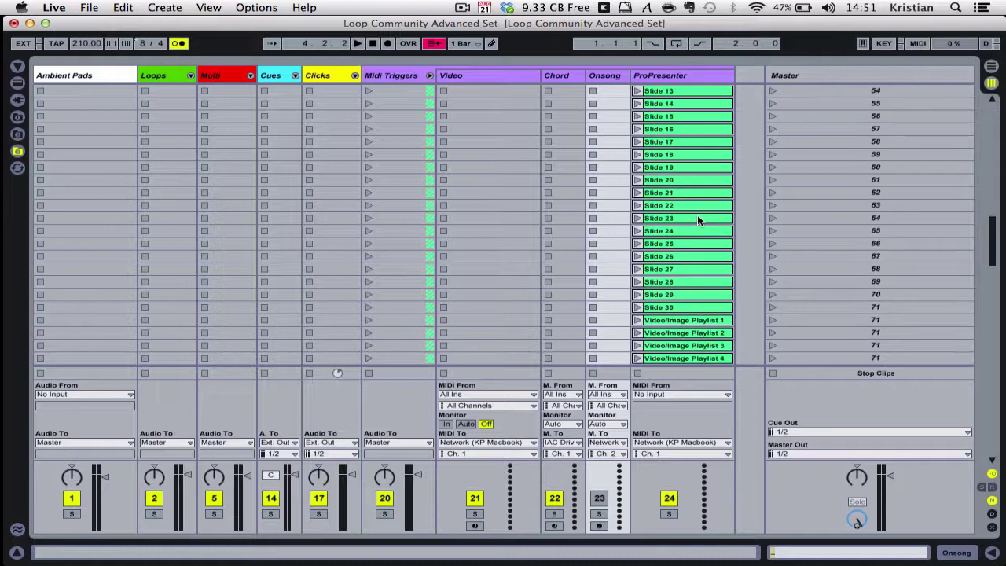
{"action": "scroll", "coordinate": [697, 218], "scroll_direction": "down", "scroll_amount": 15}
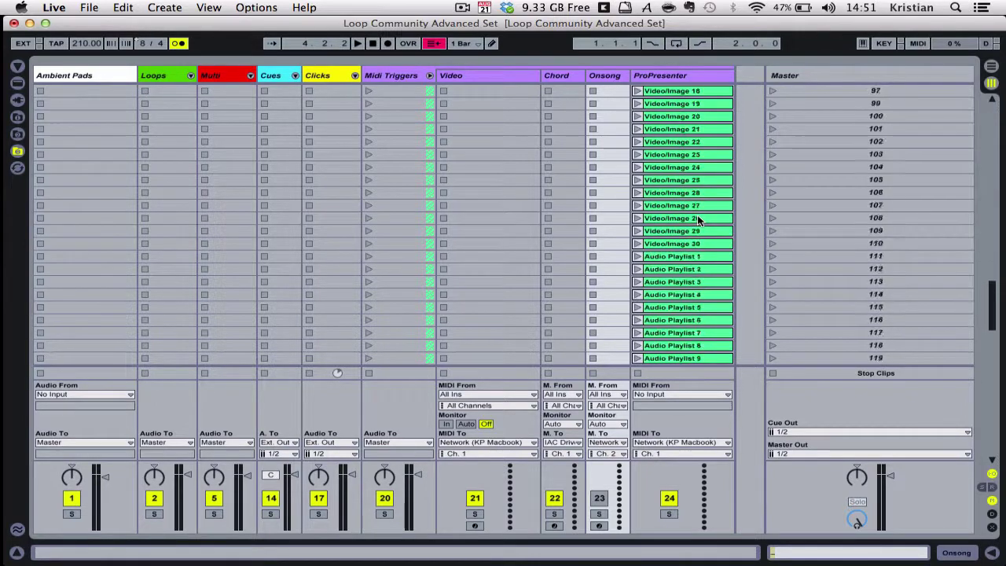
{"action": "scroll", "coordinate": [697, 218], "scroll_direction": "down", "scroll_amount": 20}
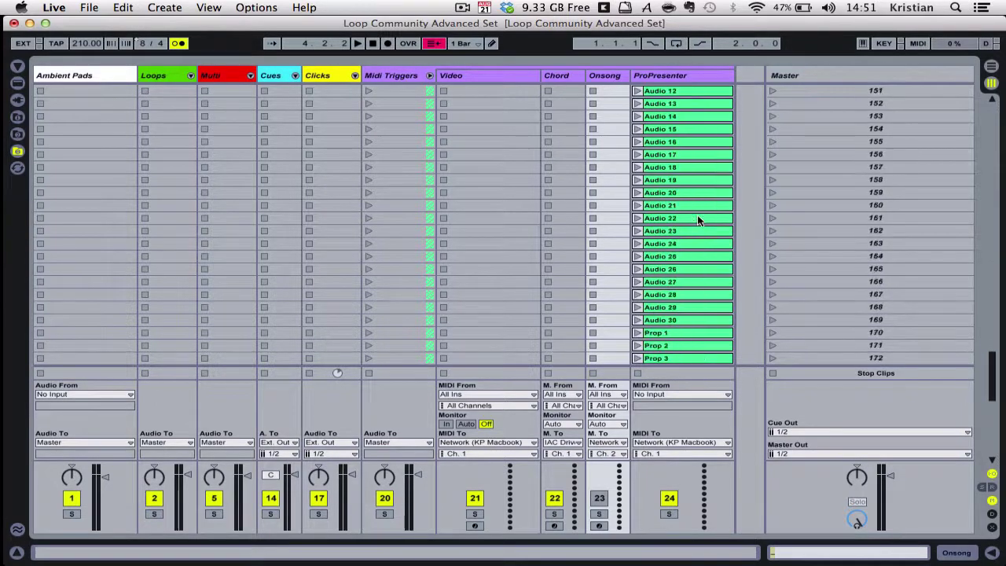
{"action": "scroll", "coordinate": [697, 218], "scroll_direction": "down", "scroll_amount": 10}
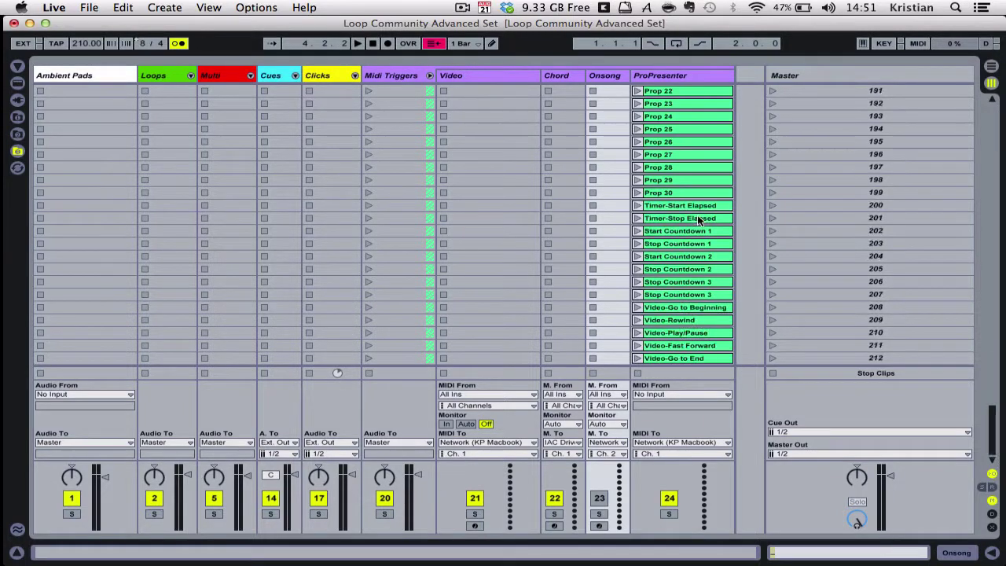
{"action": "scroll", "coordinate": [697, 219], "scroll_direction": "up", "scroll_amount": 20}
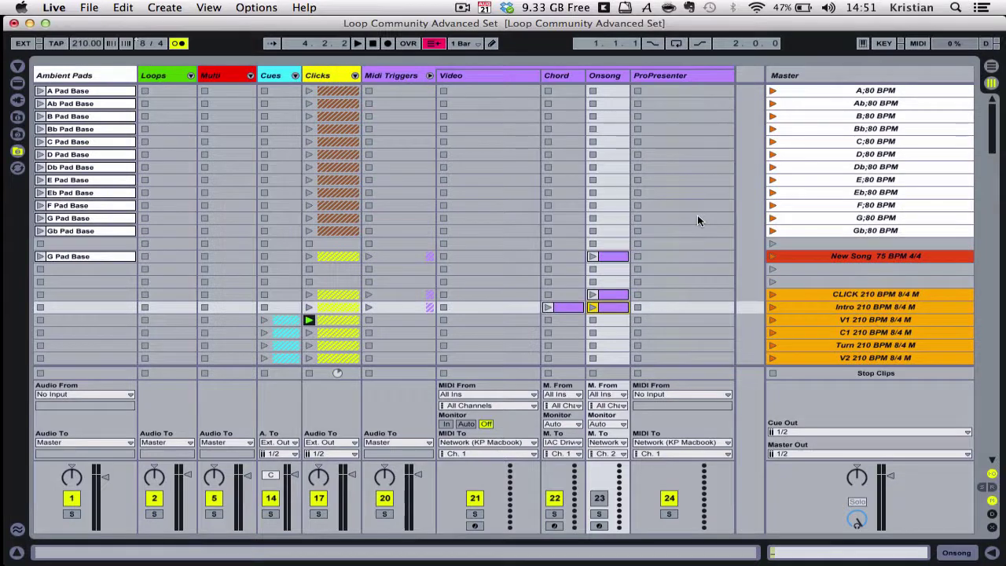
- Fold Midi Triggers and unfold Clicks to show the METRONOME OFF and ON clips
{"action": "left_click", "coordinate": [430, 75]}
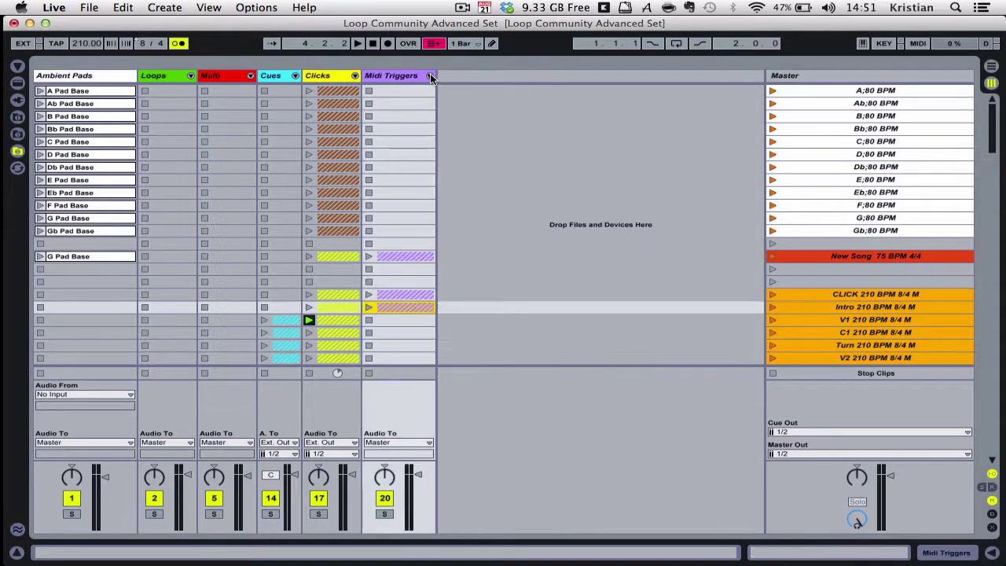
{"action": "left_click", "coordinate": [354, 77]}
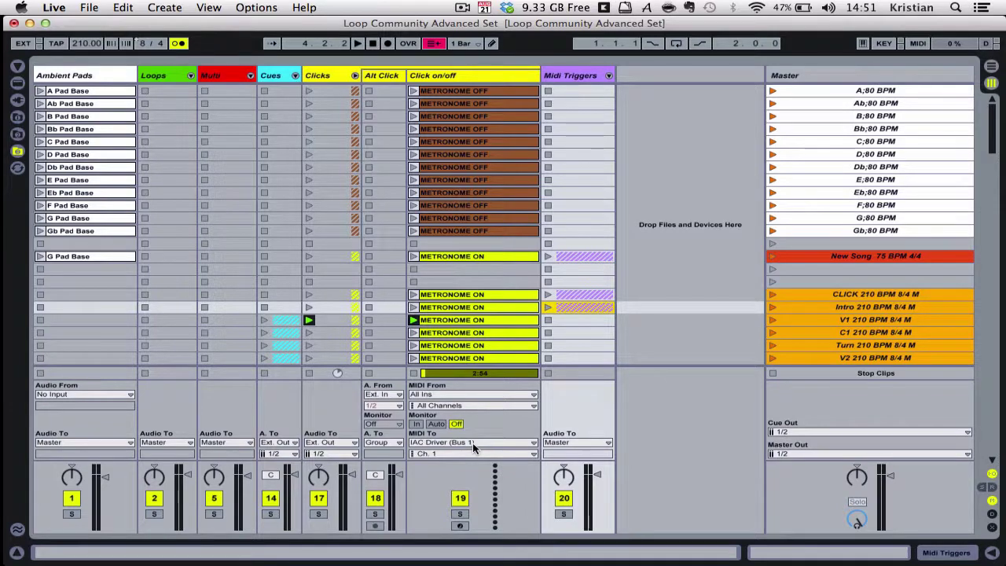
- Launch Audio MIDI Setup via Alfred and open IAC Driver properties listing Bus 1, IAC Bus 2, IAC Bus 3
{"action": "key", "text": "alt+space"}
{"action": "type", "text": "aud"}
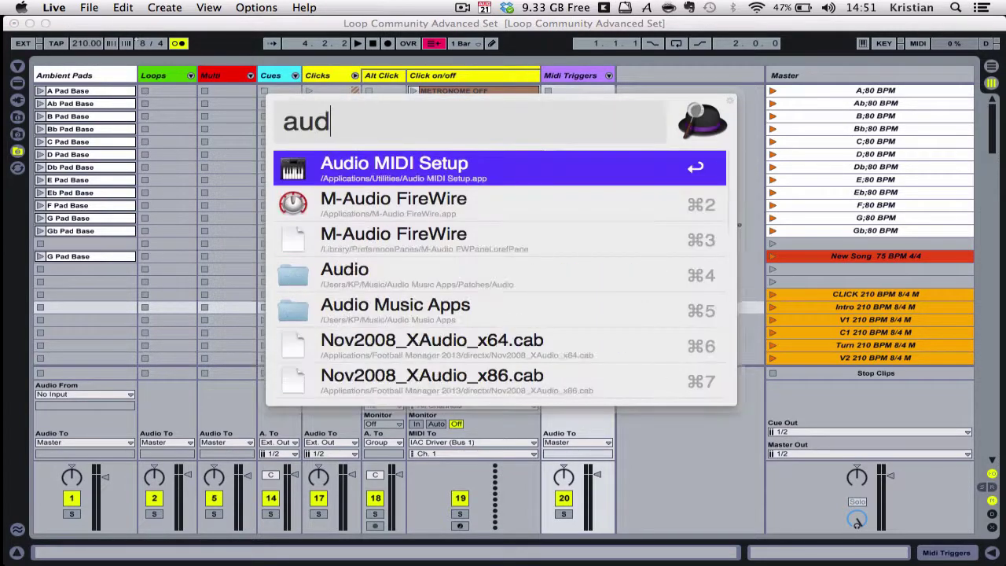
{"action": "key", "text": "Return"}
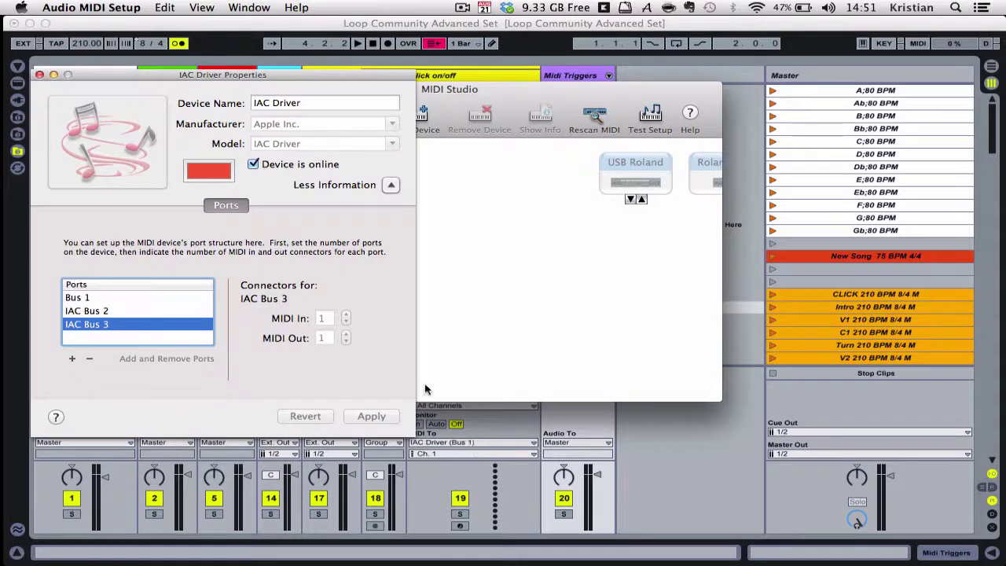
{"action": "left_click", "coordinate": [38, 76]}
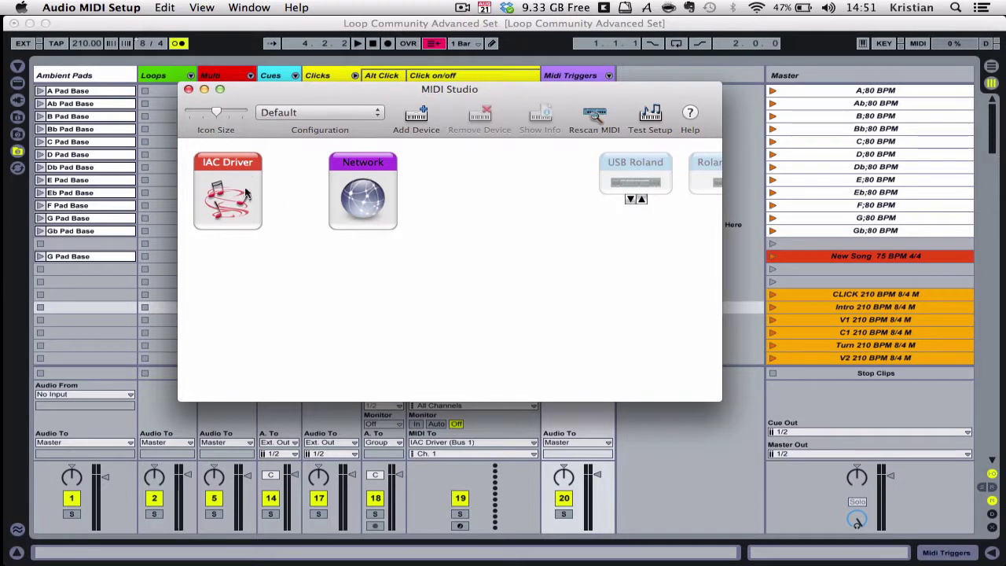
{"action": "double_click", "coordinate": [224, 206]}
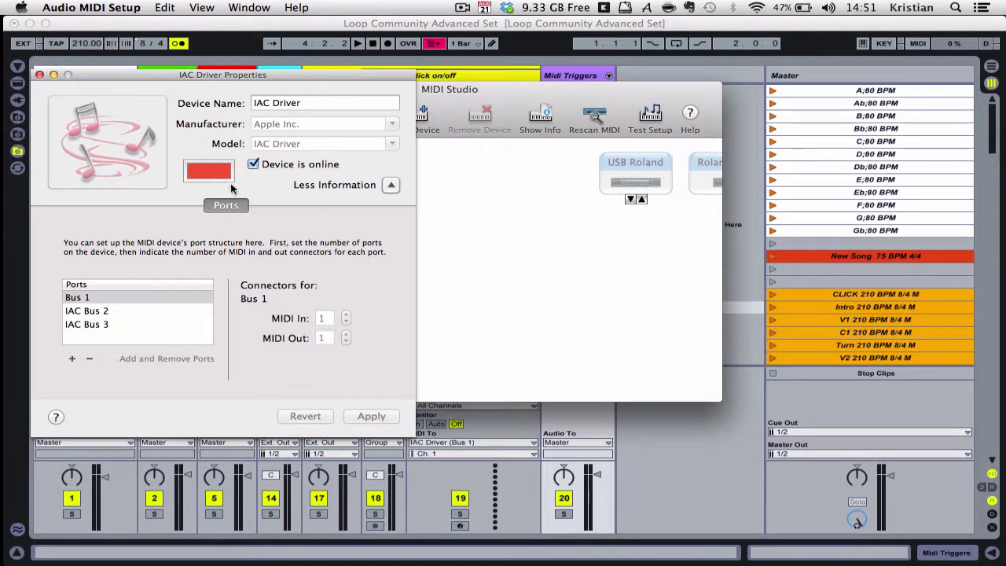
- Close the IAC Driver and MIDI Studio windows, review Live's MIDI port preferences, and return to the set
{"action": "left_click", "coordinate": [39, 75]}
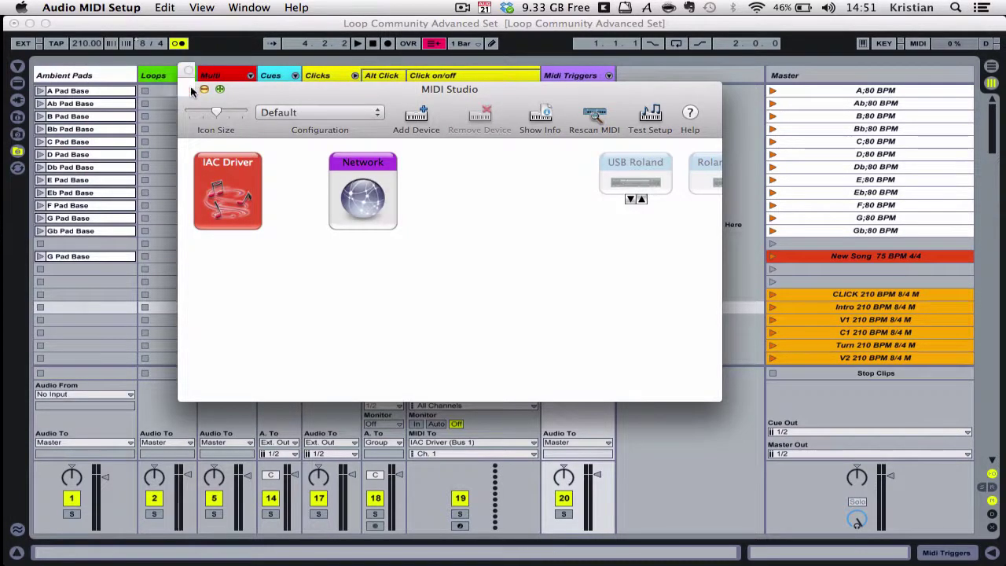
{"action": "left_click", "coordinate": [190, 89]}
{"action": "left_click", "coordinate": [190, 22]}
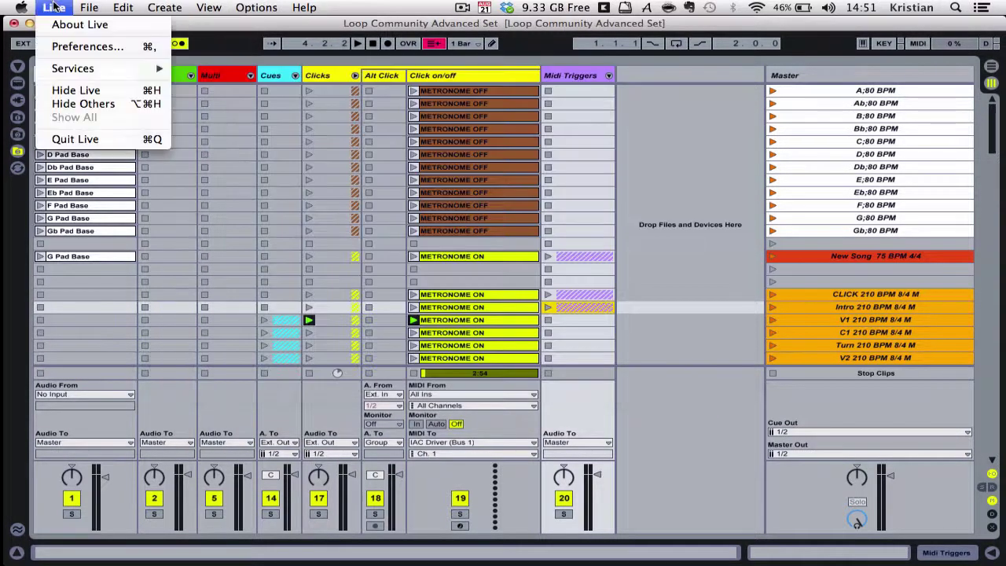
{"action": "left_click", "coordinate": [76, 49]}
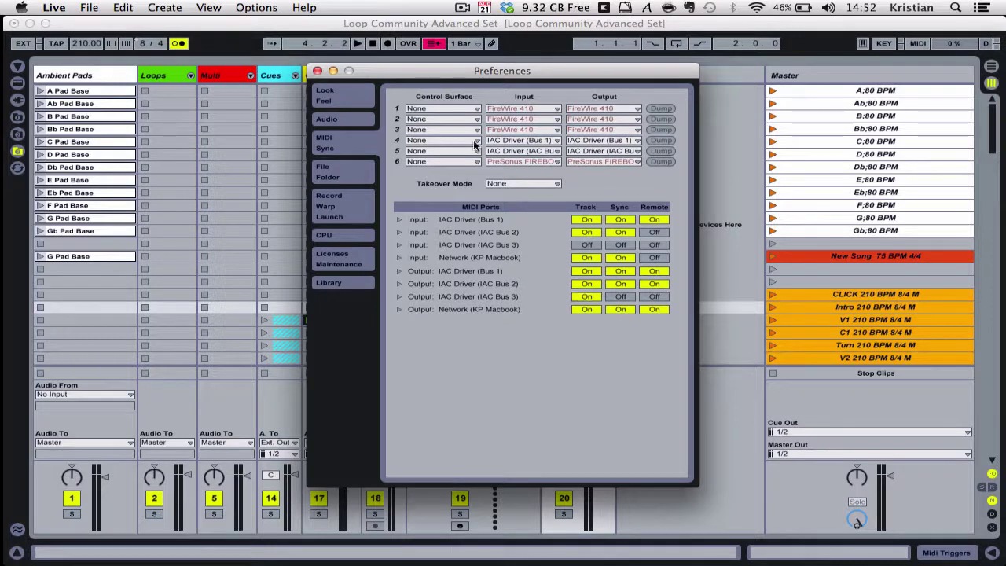
{"action": "left_click", "coordinate": [318, 72]}
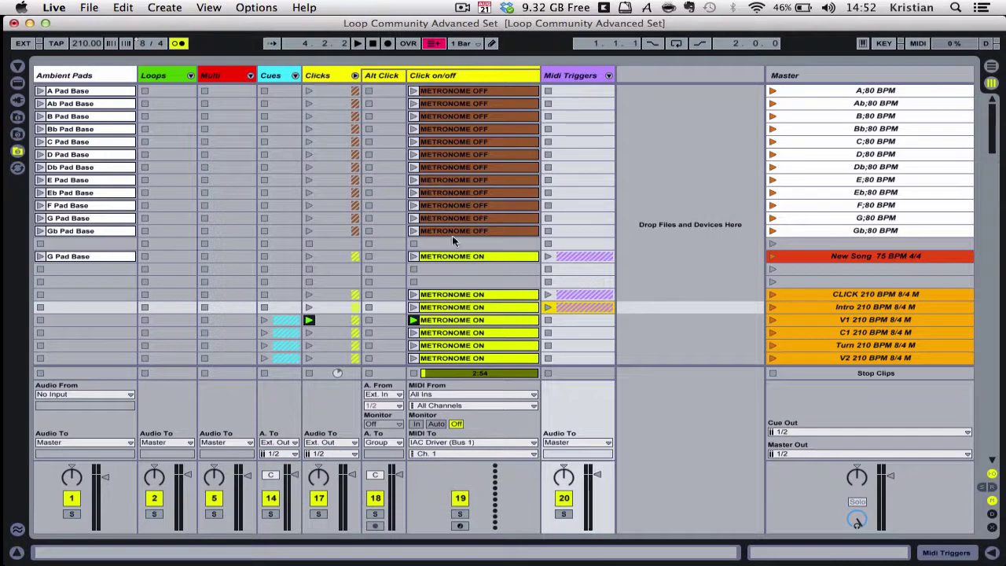
- Keep Click on/off's output on IAC Driver (Bus 1), then launch G;80 BPM and Intro 210 BPM scenes
{"action": "left_click", "coordinate": [516, 442]}
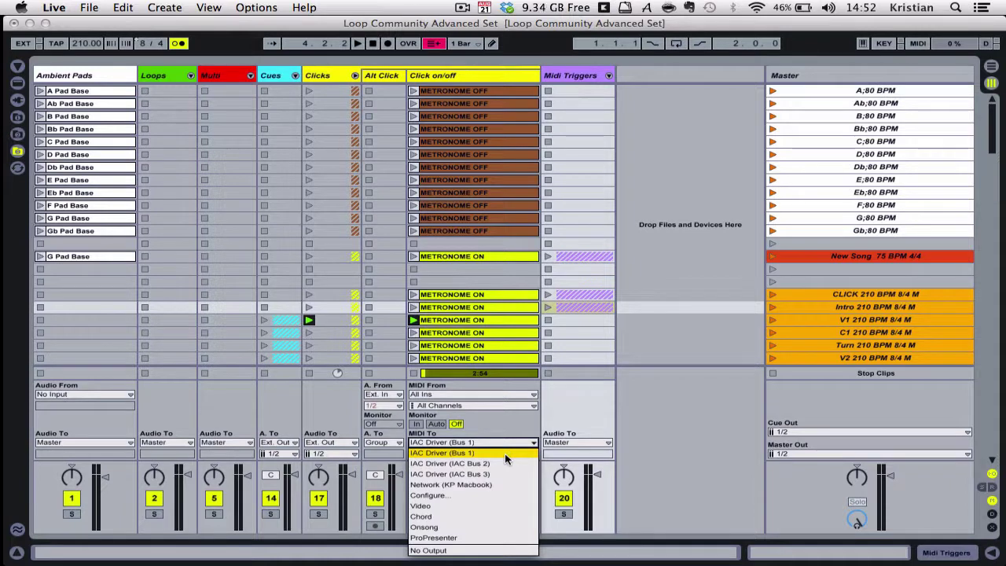
{"action": "left_click", "coordinate": [505, 459]}
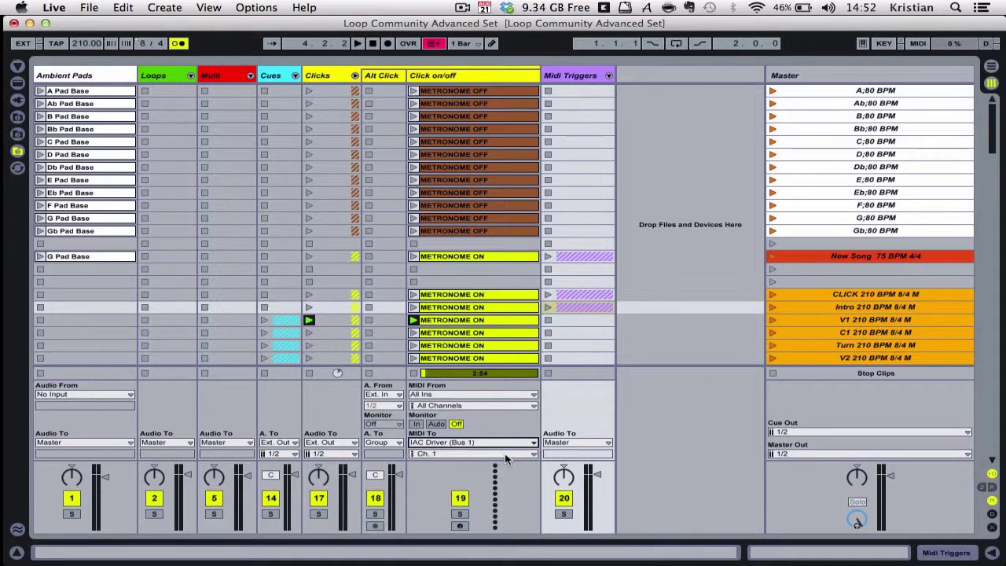
{"action": "left_click", "coordinate": [772, 218]}
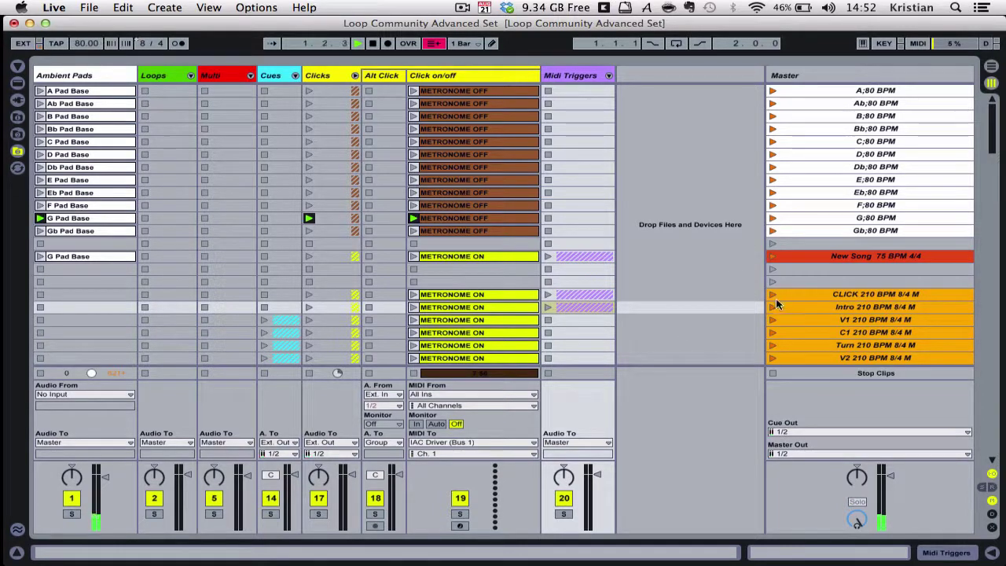
{"action": "left_click", "coordinate": [772, 311]}
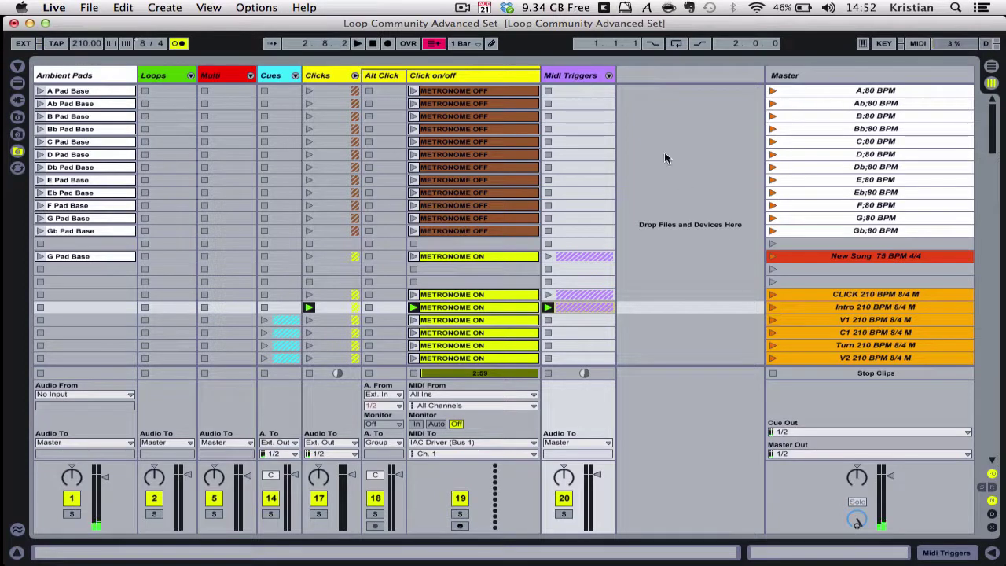
- Fold Clicks and unfold Midi Triggers to show the Video, Chord, Onsong and ProPresenter tracks
{"action": "left_click", "coordinate": [355, 76]}
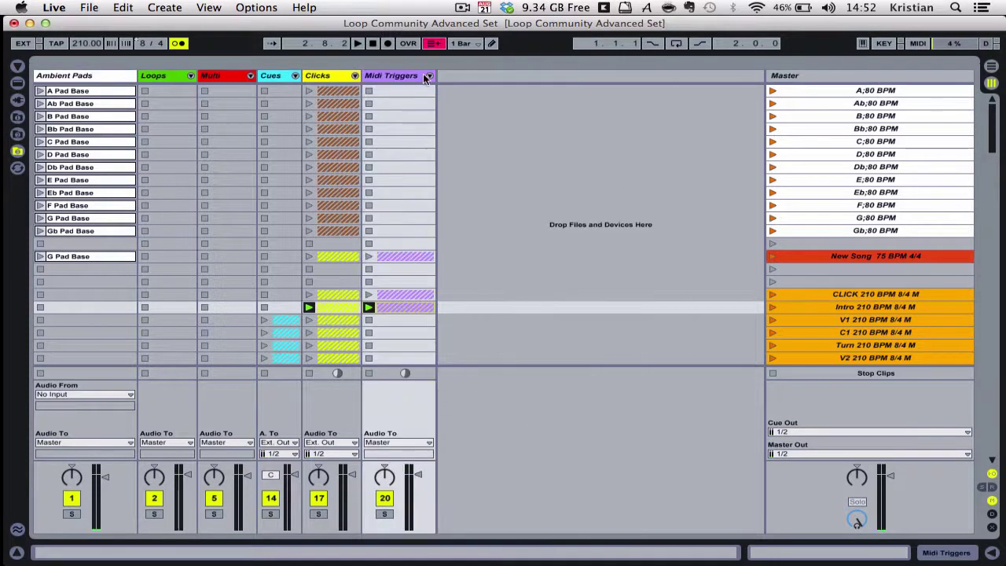
{"action": "left_click", "coordinate": [429, 77]}
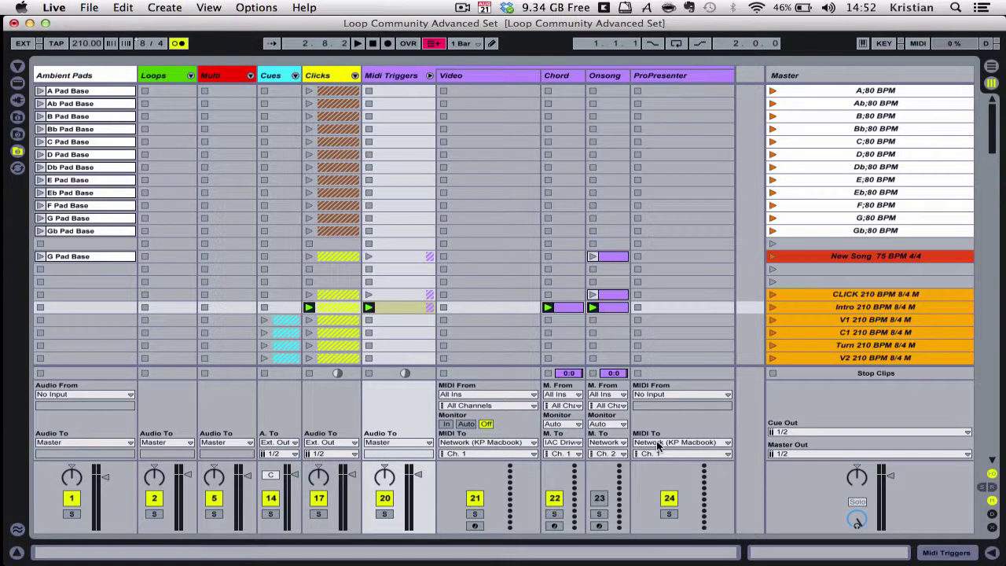
- Launch Audio MIDI Setup and confirm the network MIDI session is enabled on port 5004
{"action": "key", "text": "alt+space"}
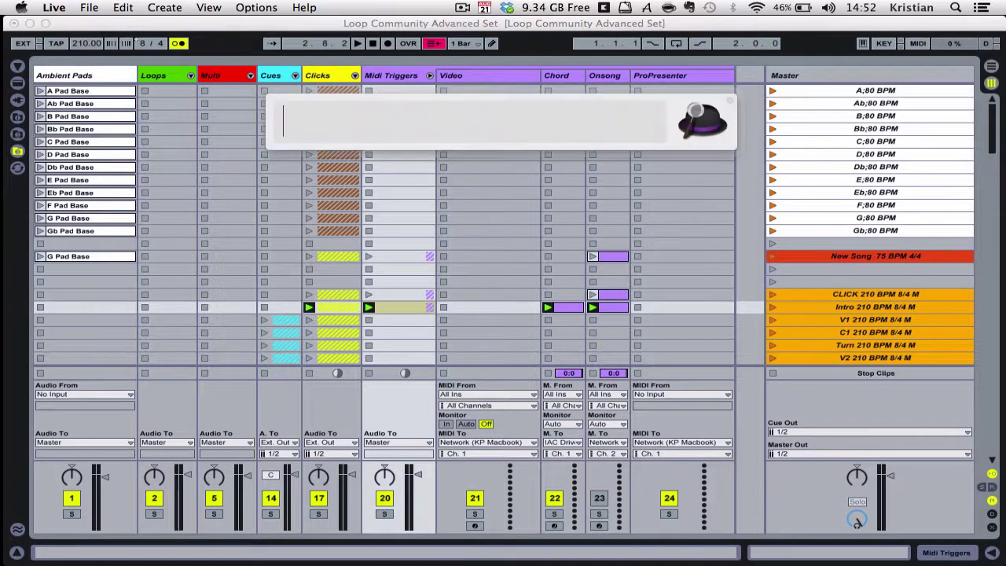
{"action": "type", "text": "audi"}
{"action": "key", "text": "Return"}
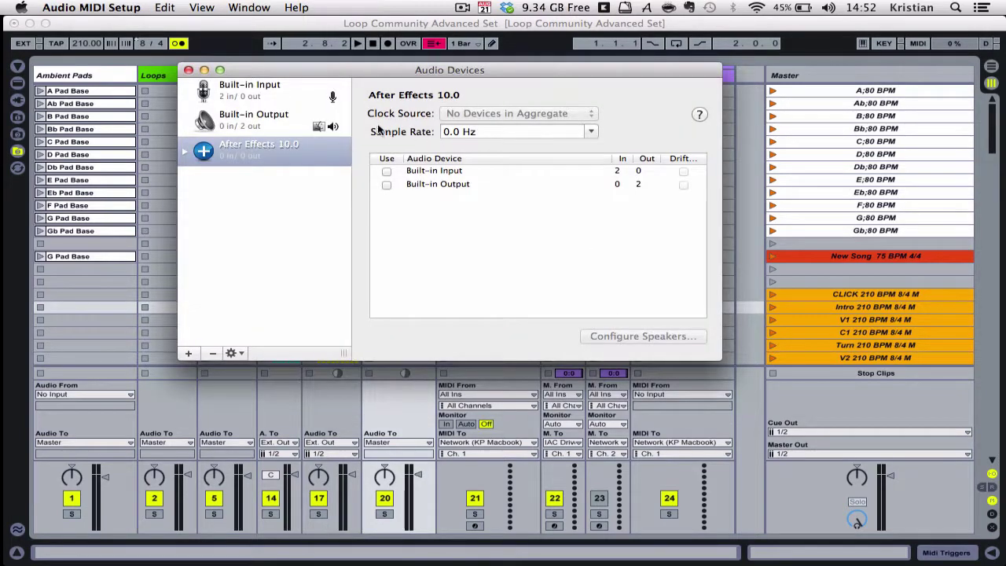
{"action": "left_click", "coordinate": [259, 5]}
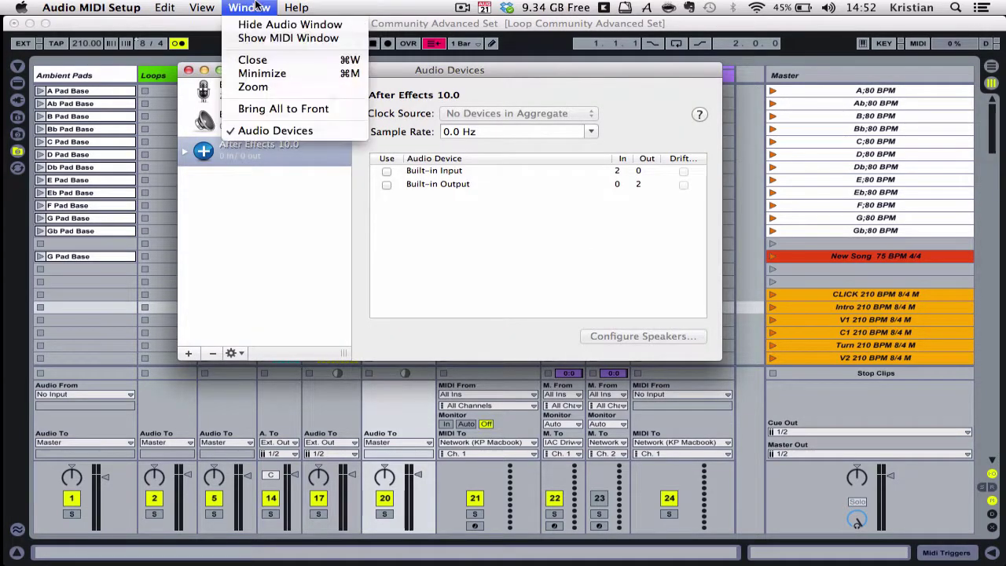
{"action": "left_click", "coordinate": [283, 40]}
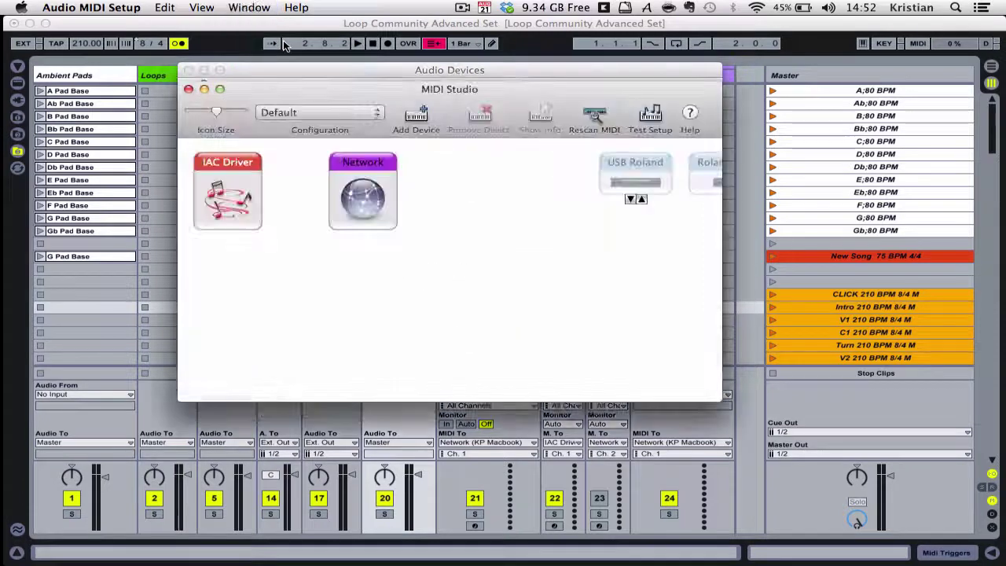
{"action": "double_click", "coordinate": [368, 185]}
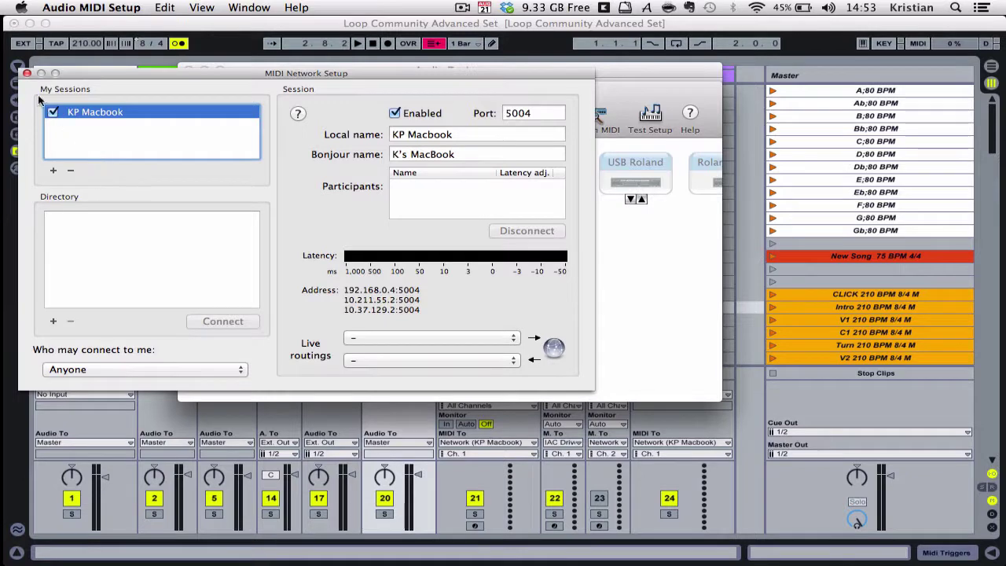
{"action": "left_click", "coordinate": [27, 74]}
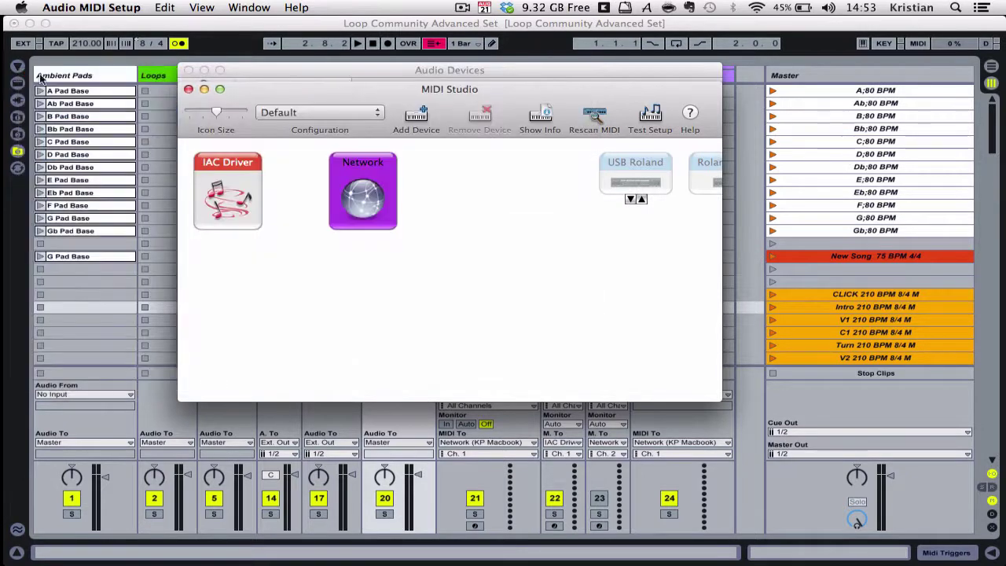
- Close the MIDI Studio windows and launch ProPresenter 5
{"action": "left_click", "coordinate": [189, 70]}
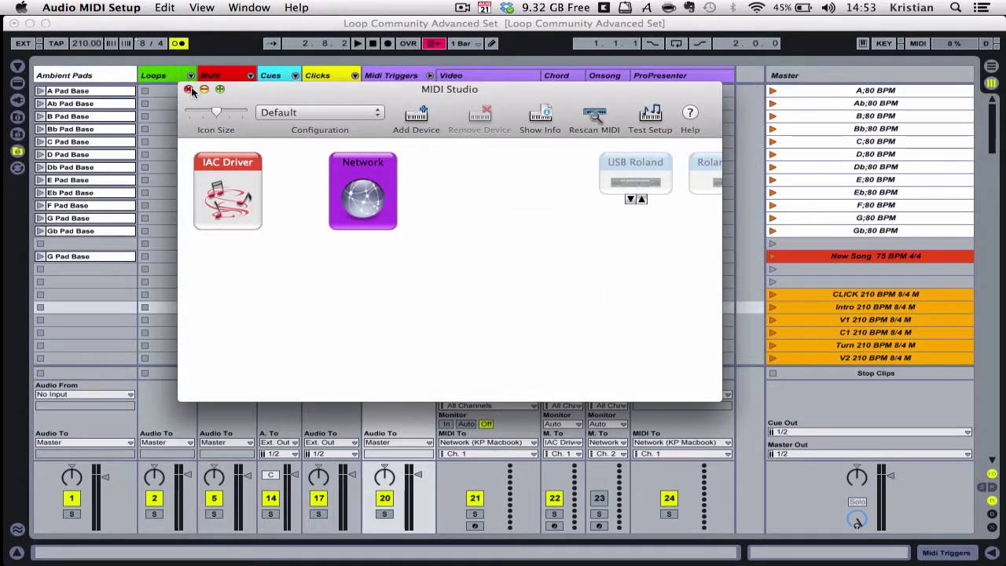
{"action": "left_click", "coordinate": [189, 88]}
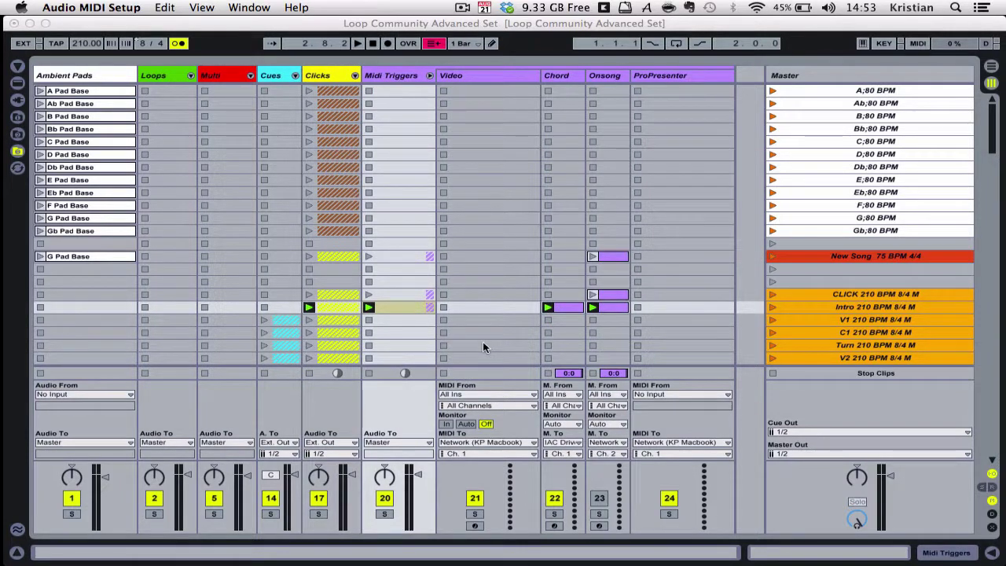
{"action": "key", "text": "super+space"}
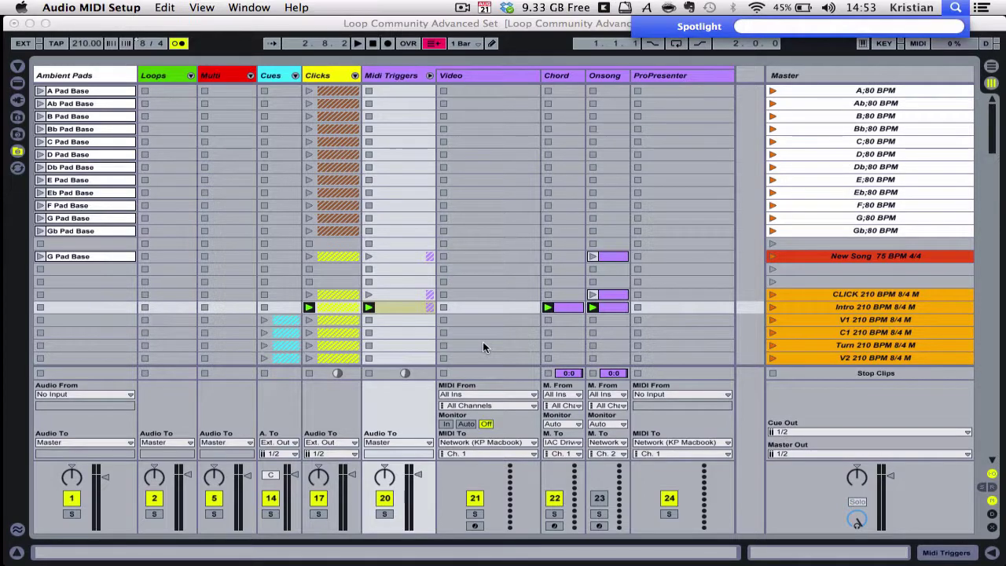
{"action": "key", "text": "alt+space"}
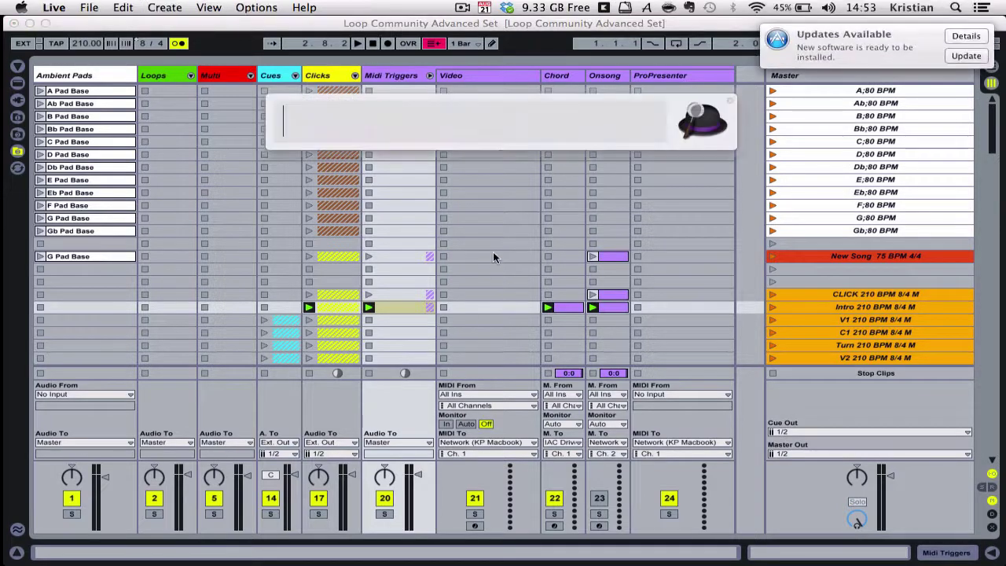
{"action": "type", "text": "prop"}
{"action": "key", "text": "Return"}
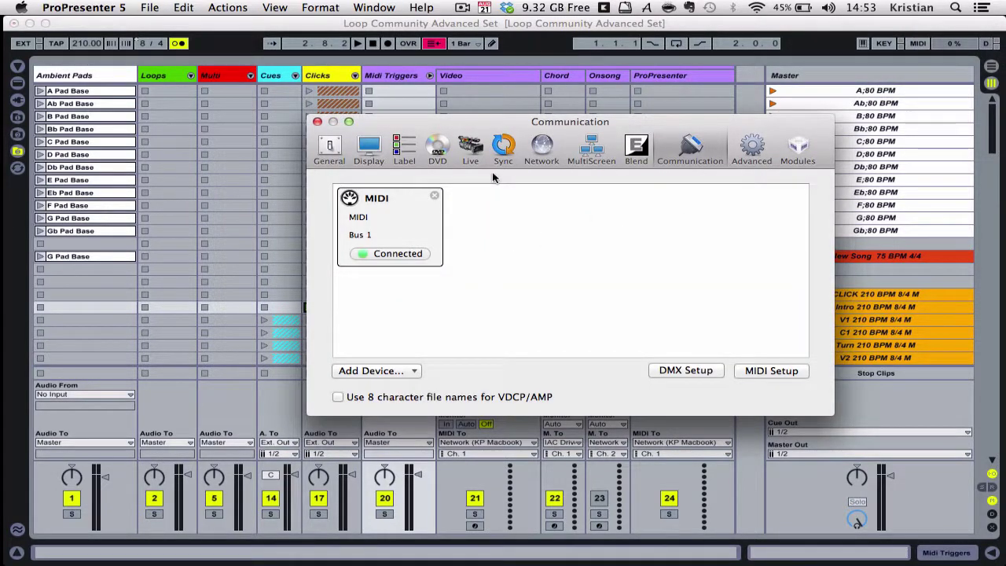
- Remove the Bus 1 MIDI device from ProPresenter's Communication preferences
{"action": "left_click", "coordinate": [329, 149]}
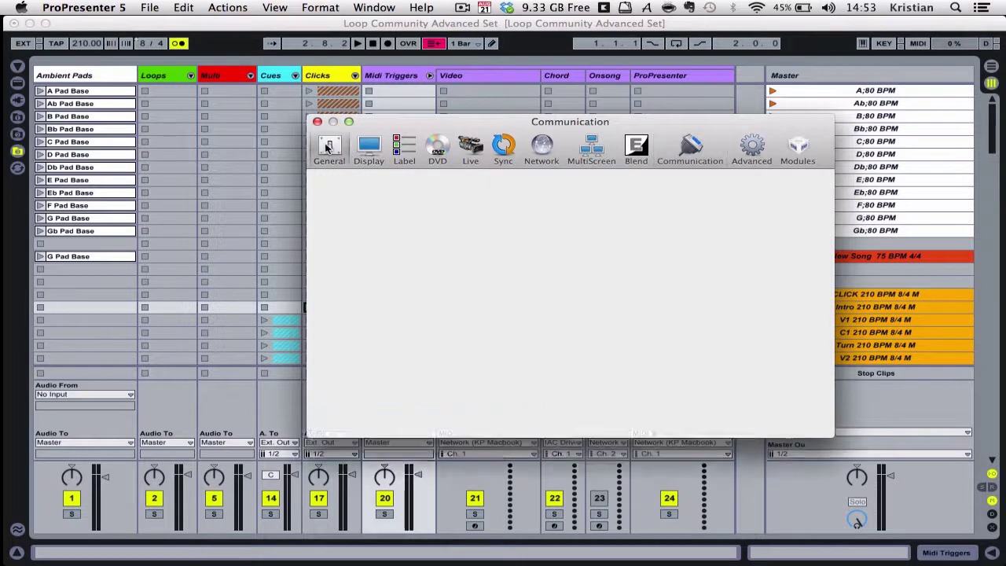
{"action": "left_click", "coordinate": [691, 156]}
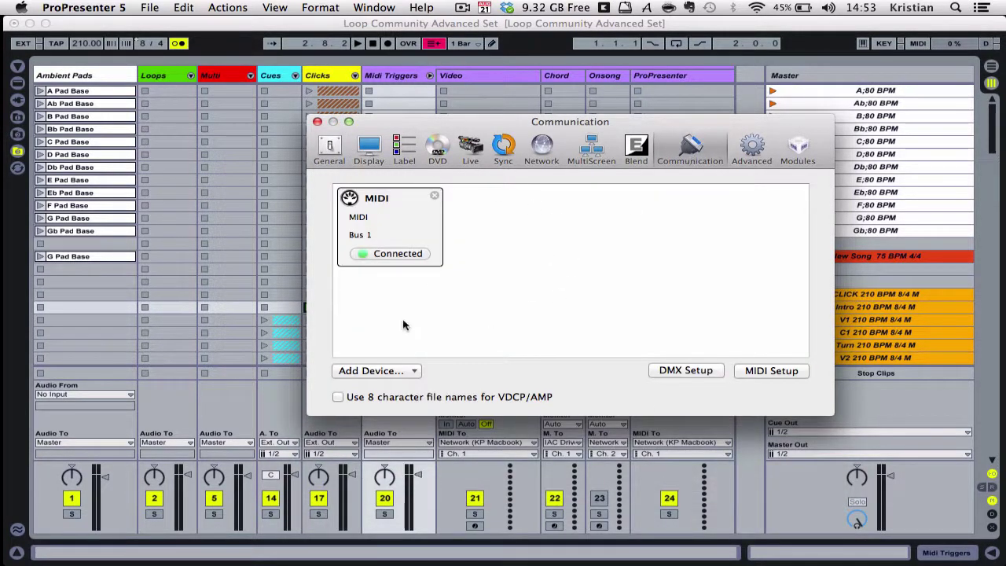
{"action": "left_click", "coordinate": [435, 198]}
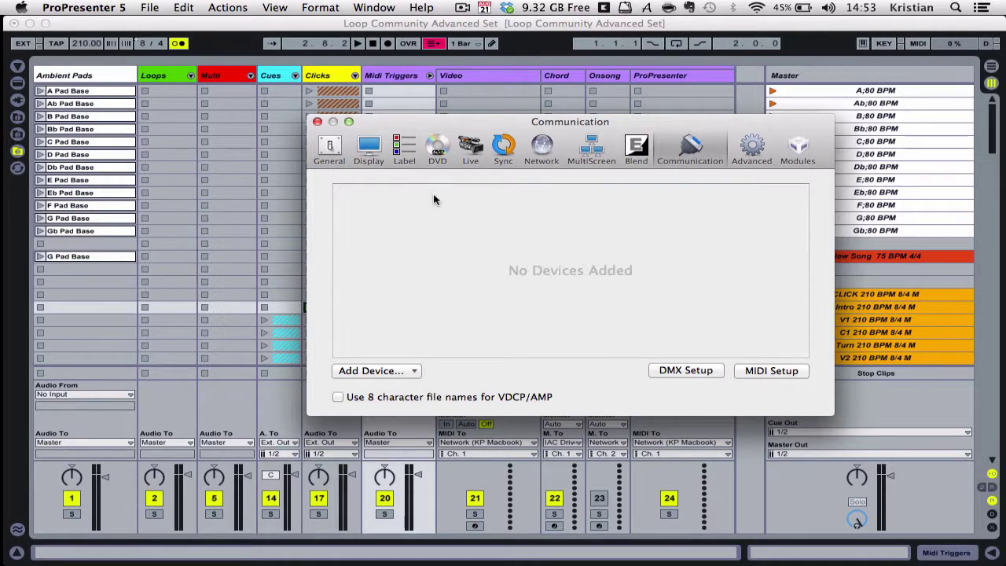
{"action": "left_click", "coordinate": [772, 371]}
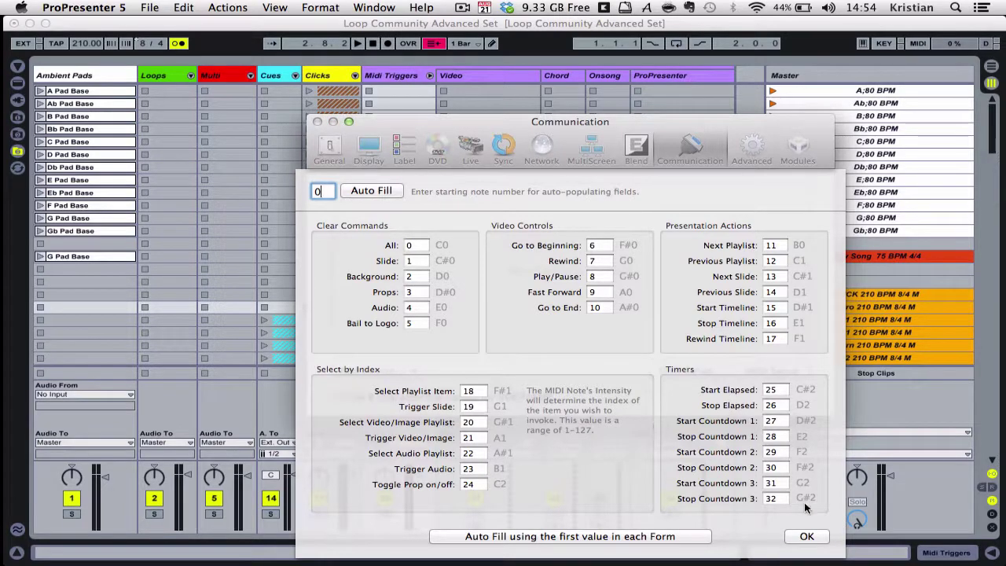
{"action": "left_click", "coordinate": [809, 535]}
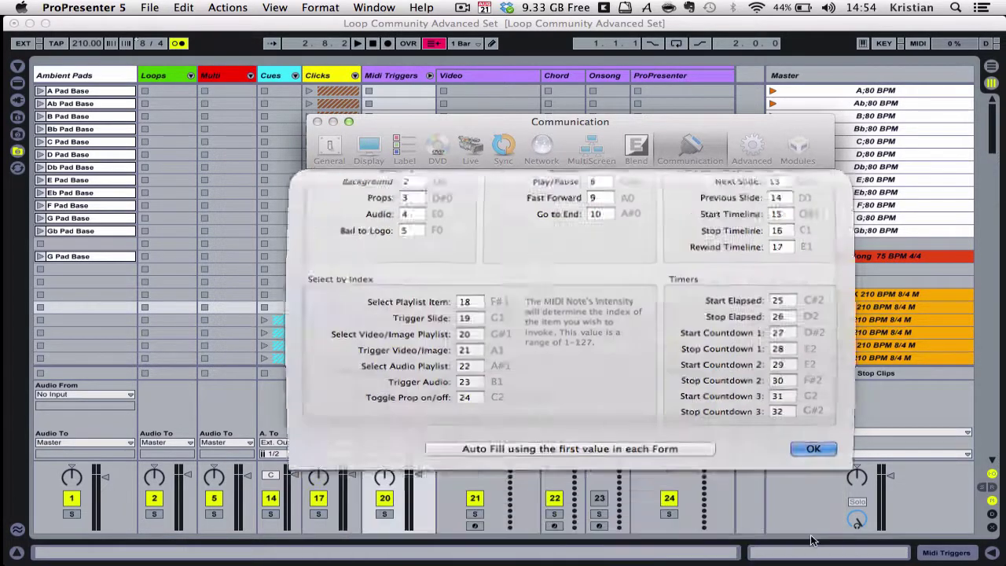
- Add and connect a MIDI device receiving from the KP Macbook network session
{"action": "left_click", "coordinate": [386, 370]}
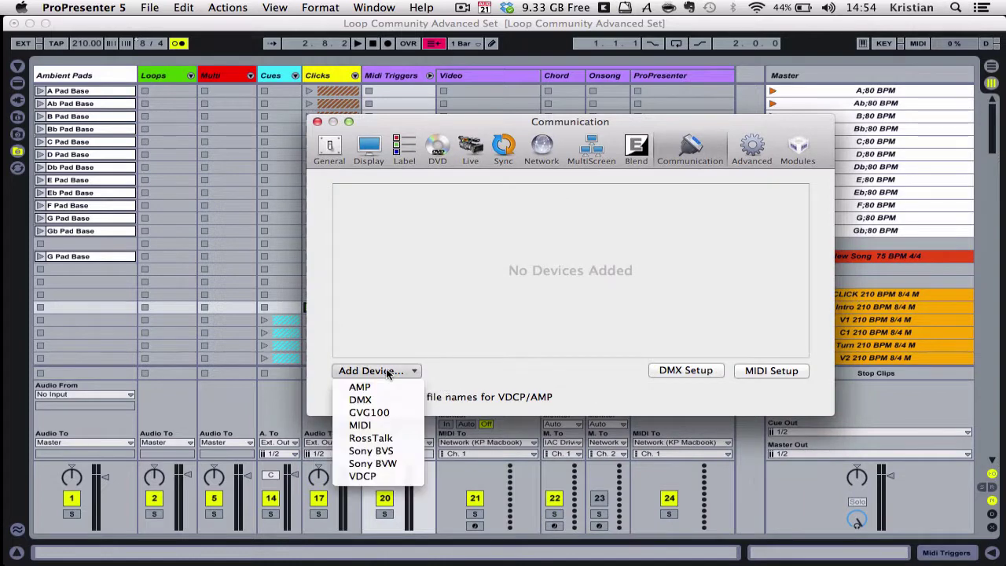
{"action": "left_click", "coordinate": [394, 424]}
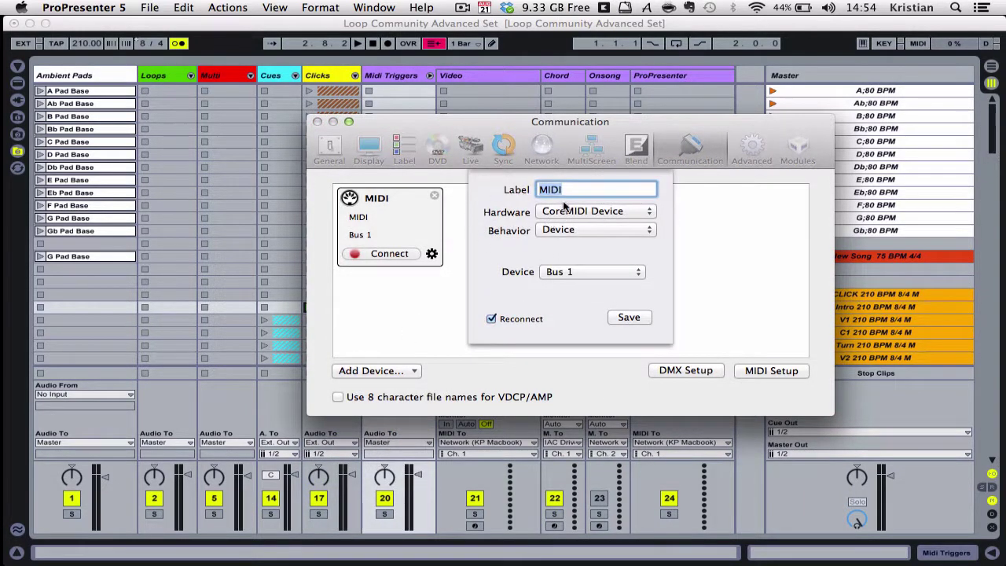
{"action": "left_click", "coordinate": [573, 272]}
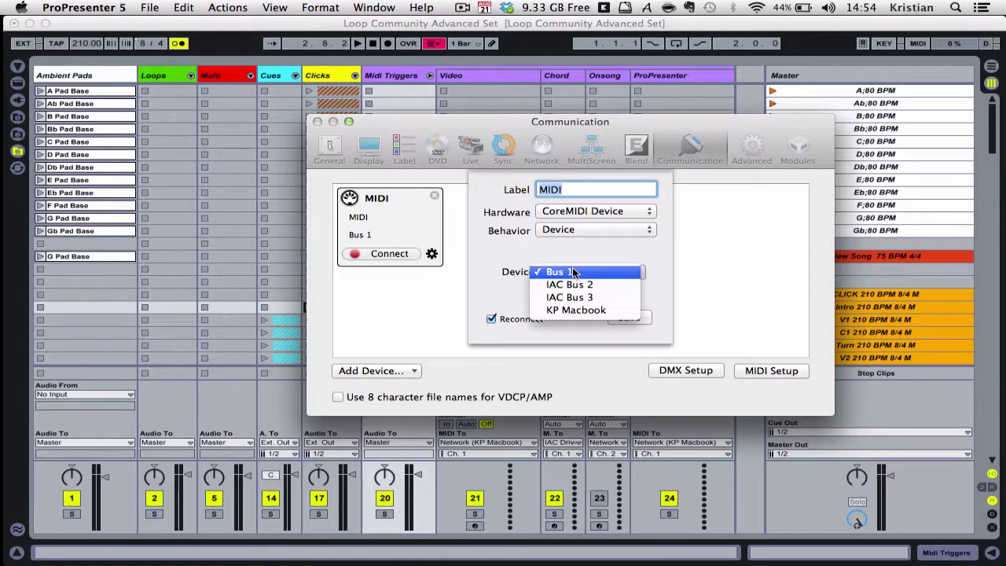
{"action": "left_click", "coordinate": [592, 310]}
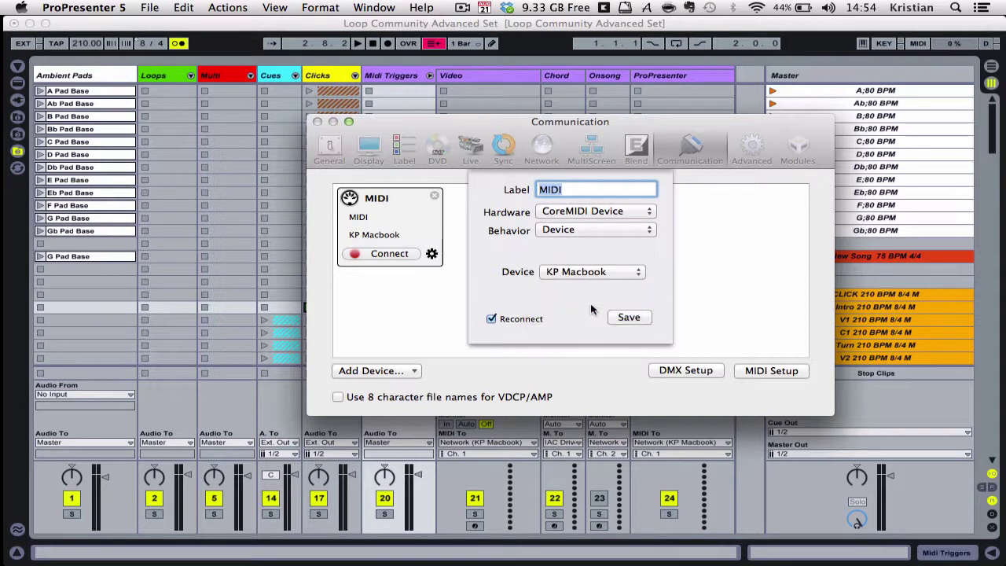
{"action": "left_click", "coordinate": [620, 316]}
{"action": "left_click", "coordinate": [388, 255]}
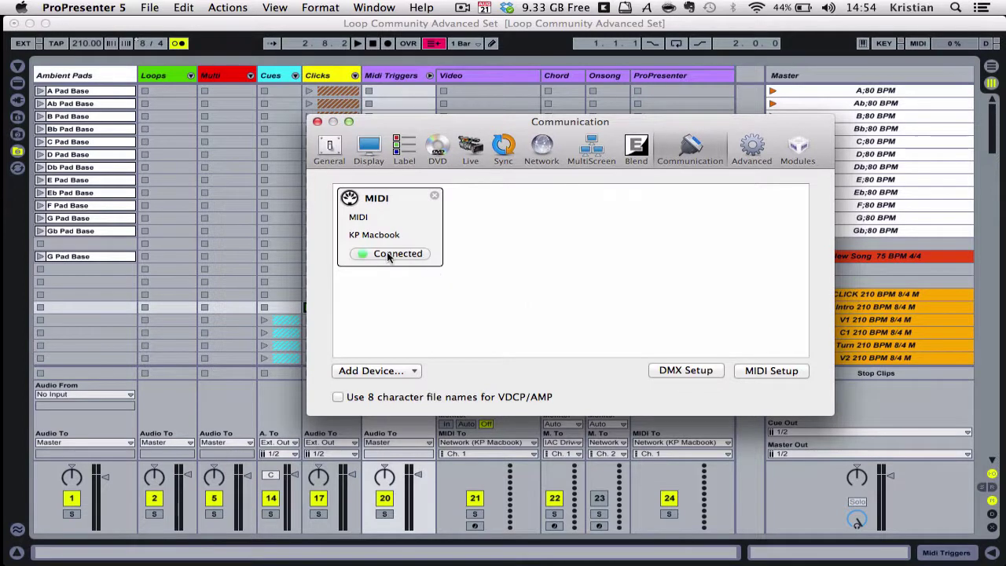
- Add and connect a second MIDI device receiving from IAC Bus 3
{"action": "left_click", "coordinate": [374, 372]}
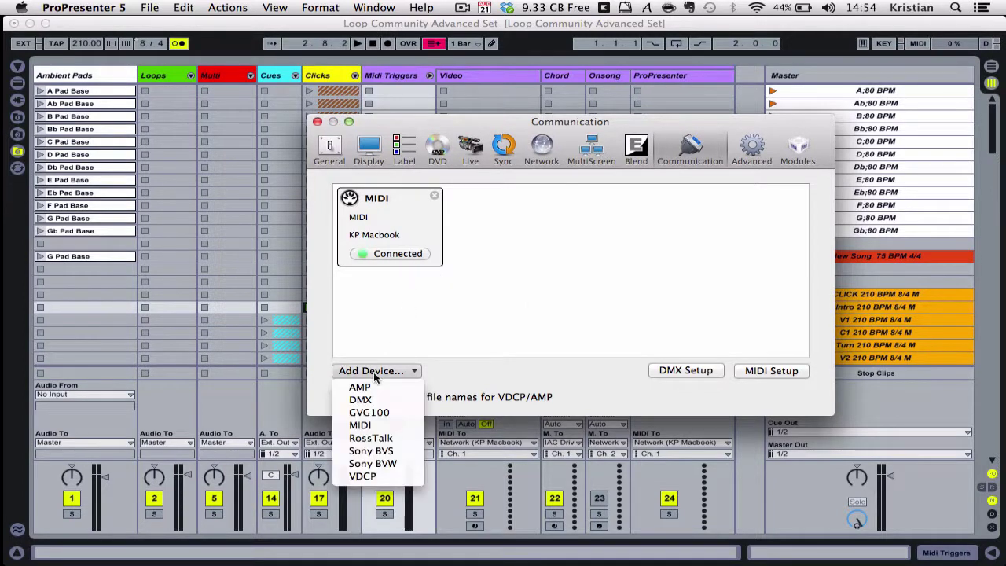
{"action": "left_click", "coordinate": [360, 425]}
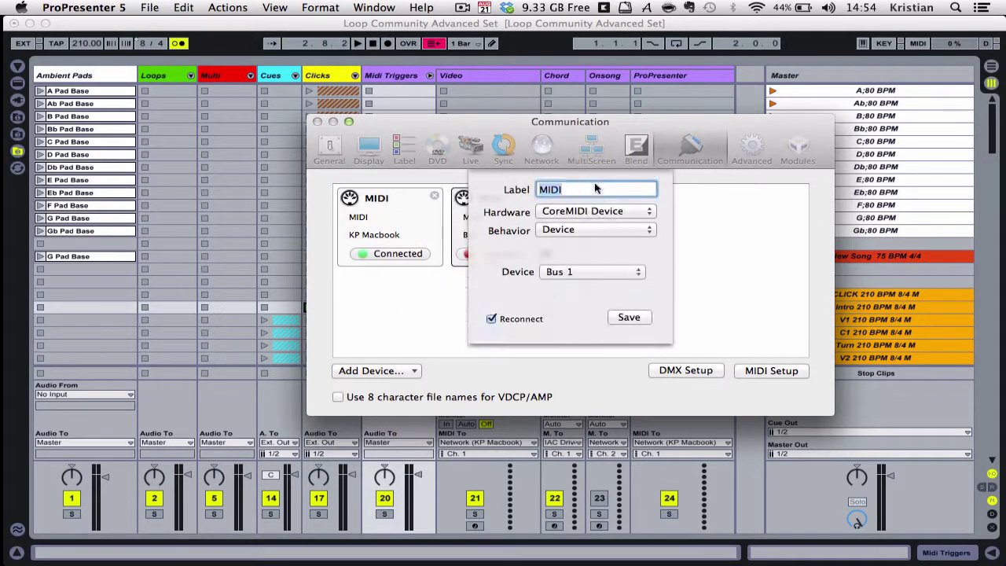
{"action": "left_click", "coordinate": [589, 271]}
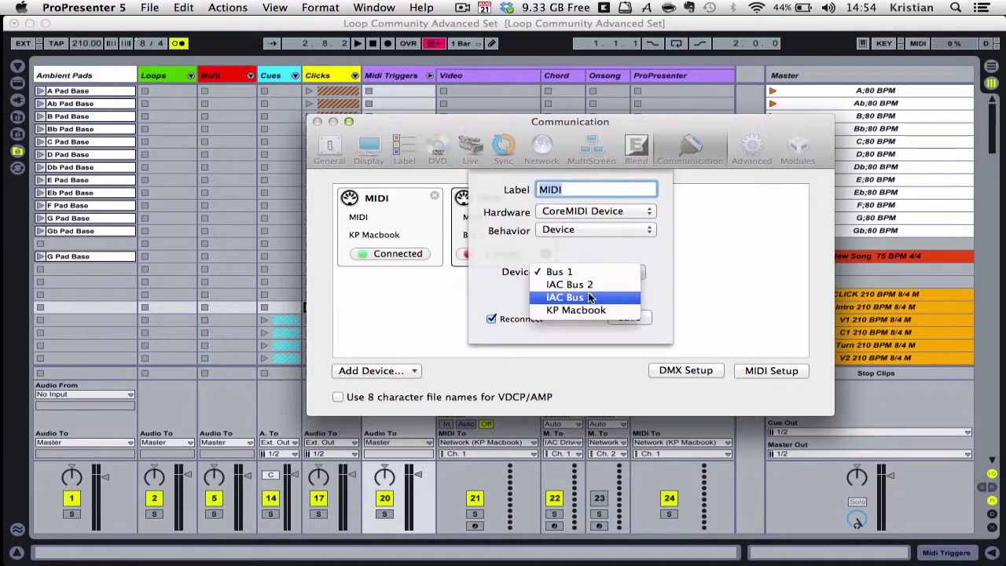
{"action": "left_click", "coordinate": [589, 298]}
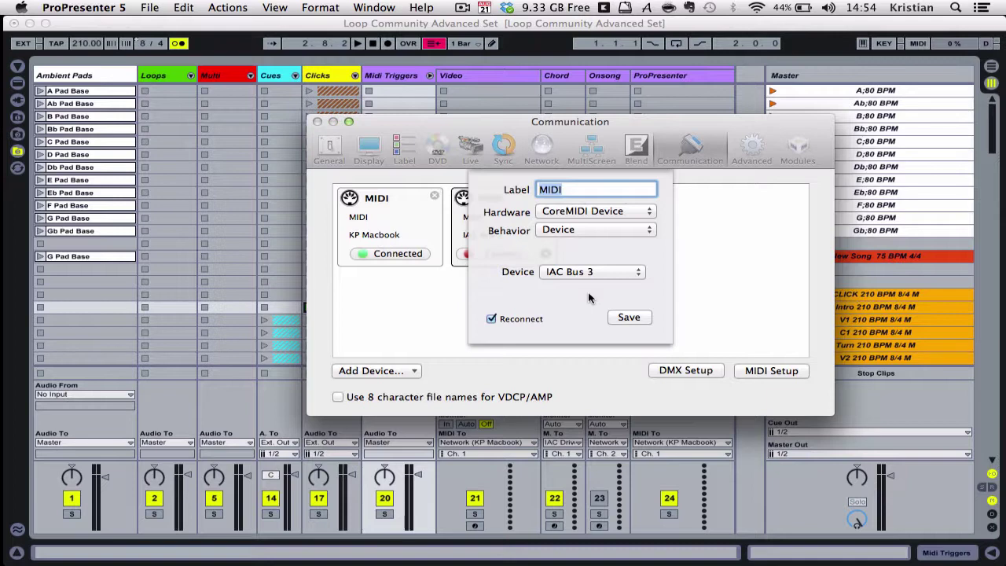
{"action": "left_click", "coordinate": [634, 318]}
{"action": "left_click", "coordinate": [496, 254]}
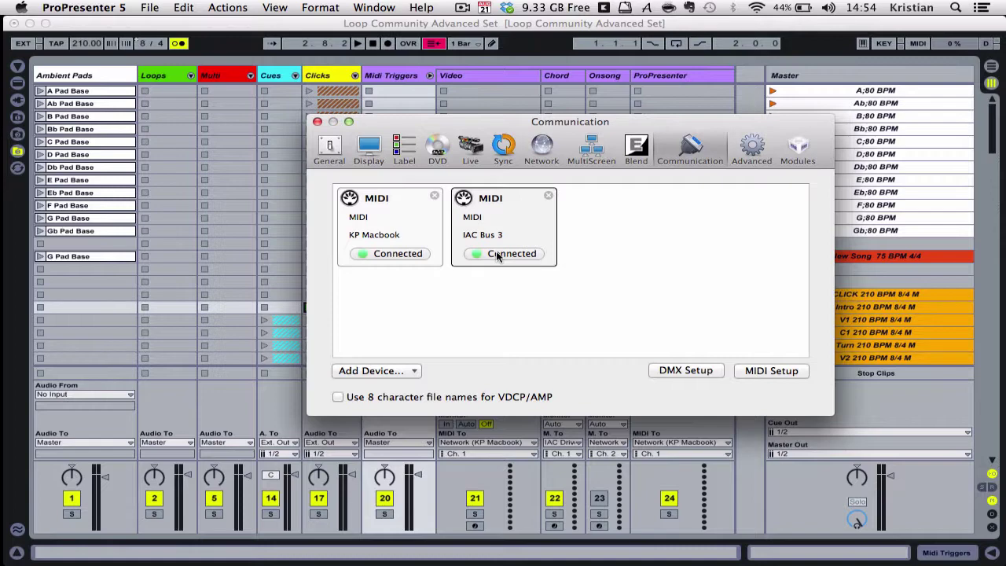
- Return to Ableton Live, keeping the ProPresenter track's MIDI output on Network (KP Macbook)
{"action": "left_click", "coordinate": [316, 122]}
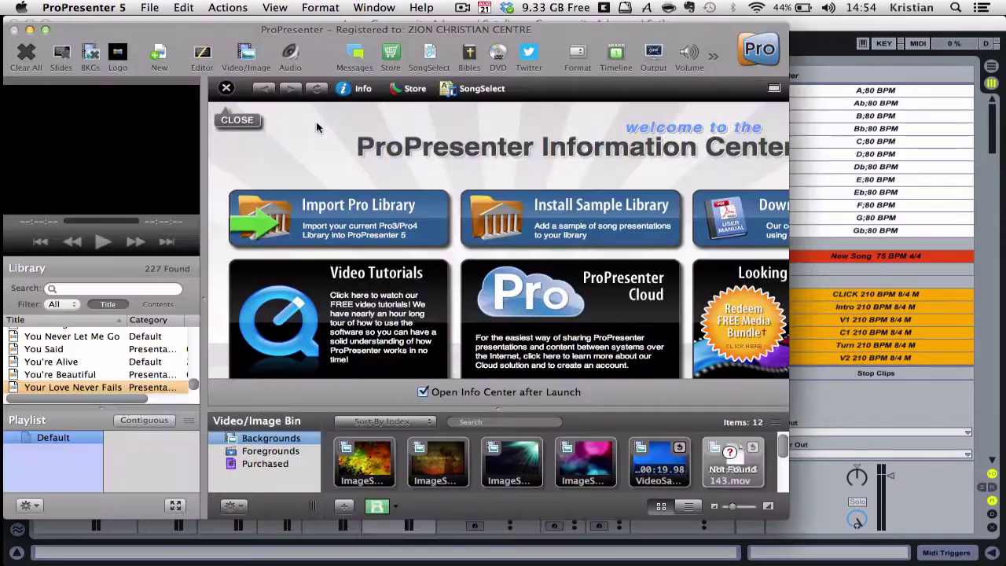
{"action": "left_click", "coordinate": [811, 51]}
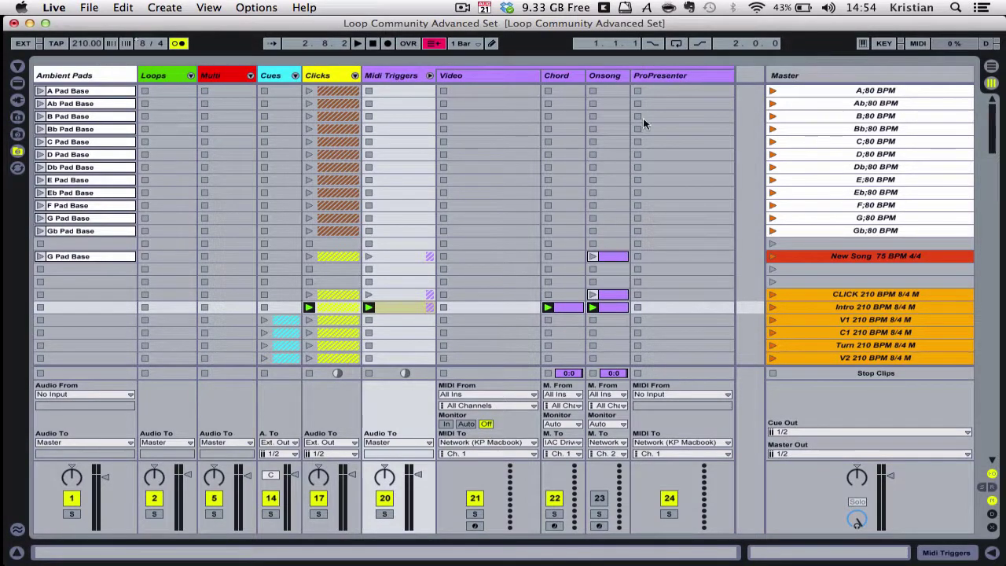
{"action": "left_click", "coordinate": [661, 442]}
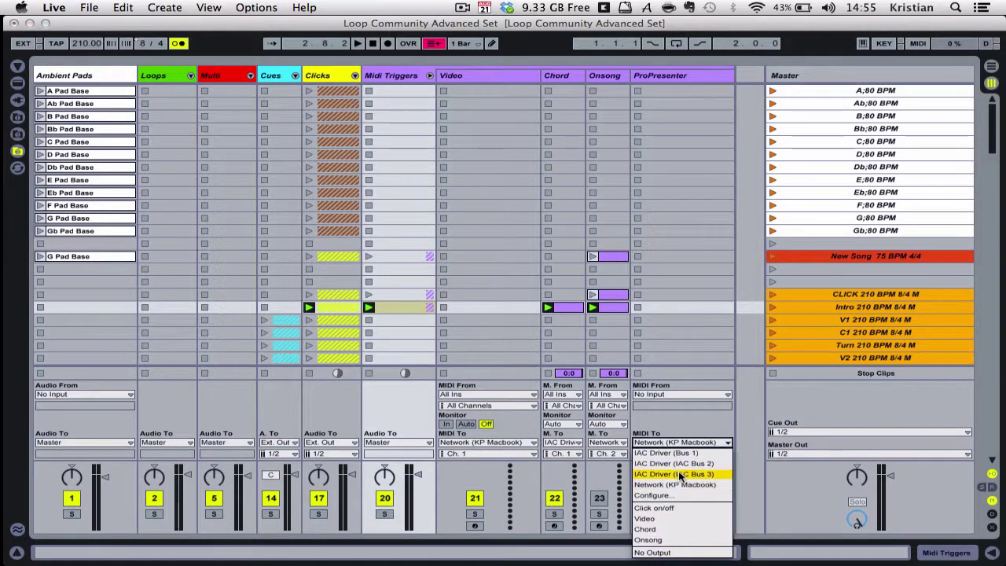
{"action": "left_click", "coordinate": [662, 418]}
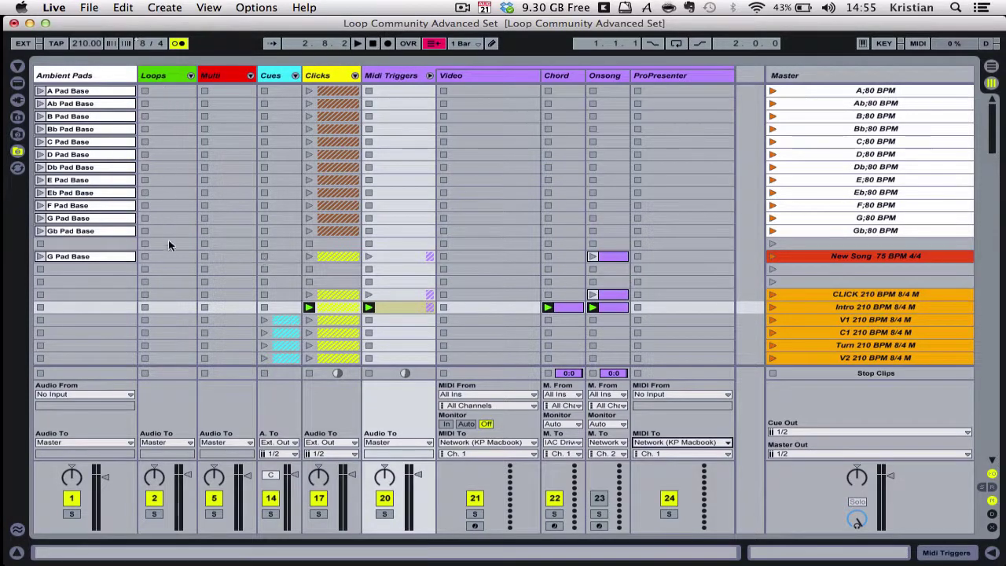
{"action": "left_click", "coordinate": [18, 151]}
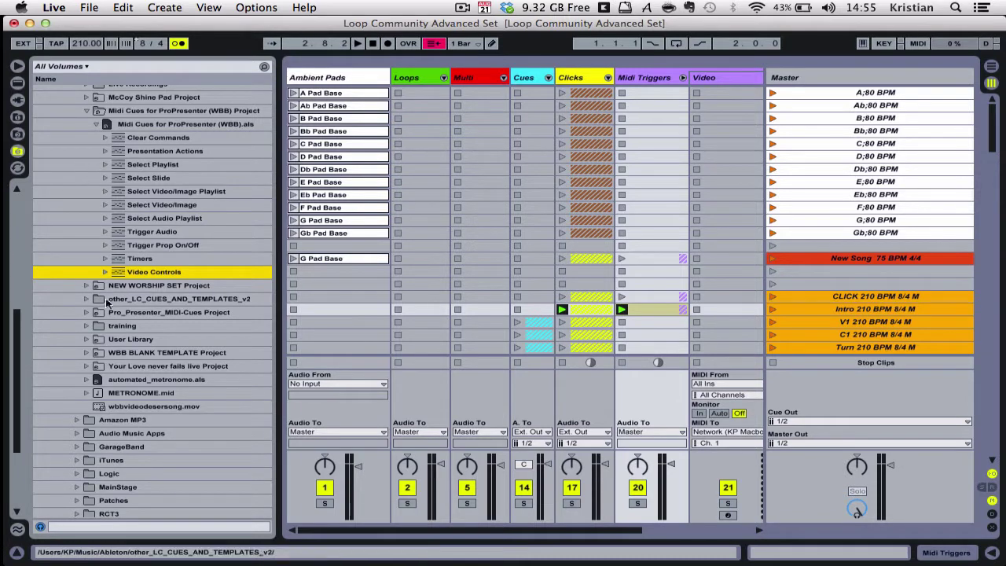
{"action": "left_click", "coordinate": [85, 366]}
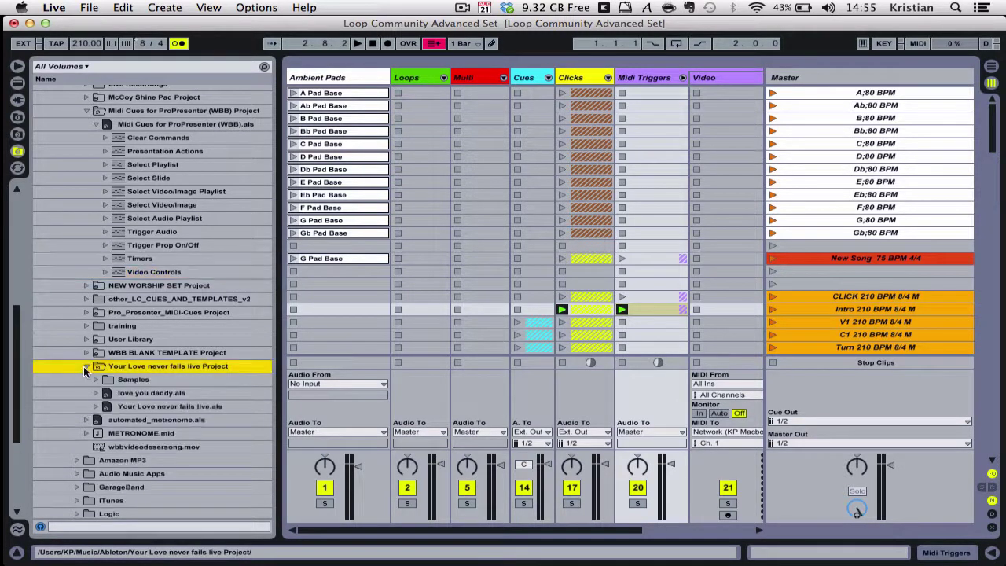
{"action": "double_click", "coordinate": [96, 409]}
{"action": "left_click", "coordinate": [617, 309]}
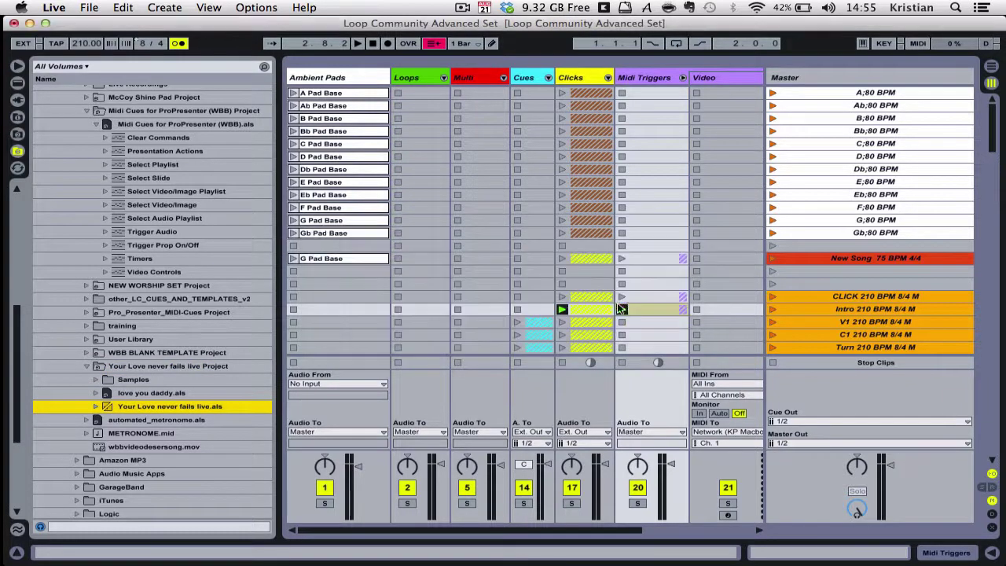
{"action": "scroll", "coordinate": [172, 252], "scroll_direction": "up", "scroll_amount": 10}
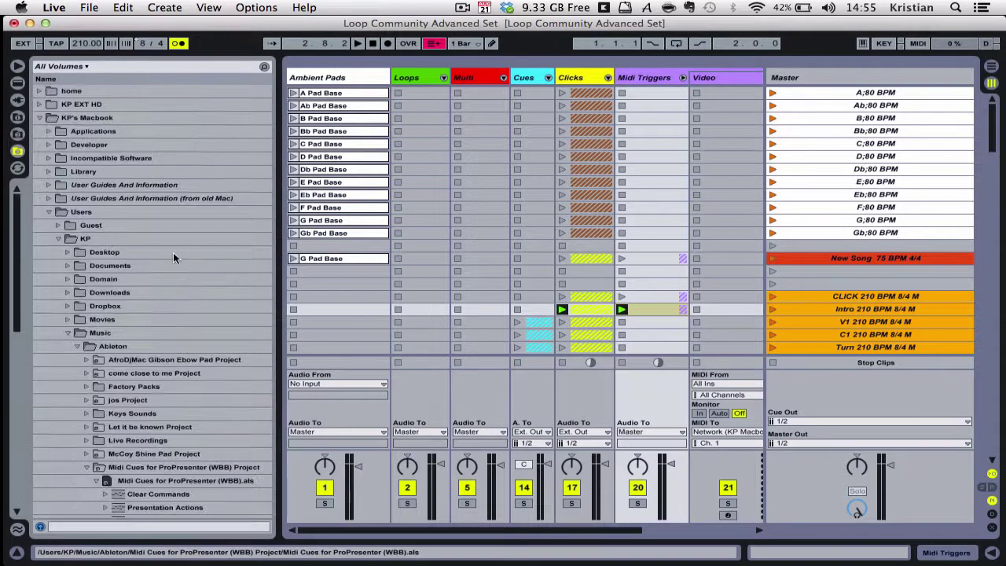
{"action": "left_click", "coordinate": [18, 65]}
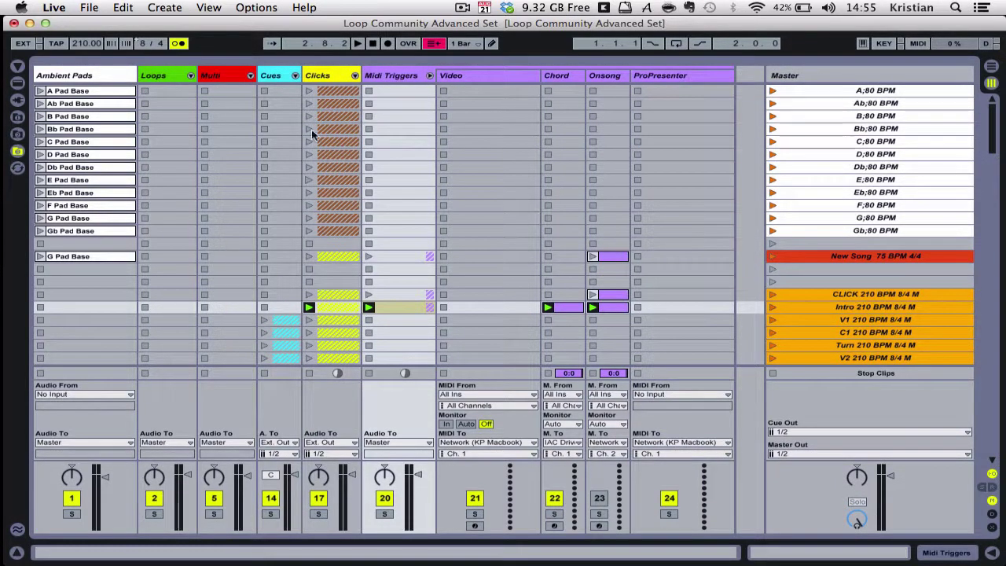
{"action": "left_click", "coordinate": [296, 76]}
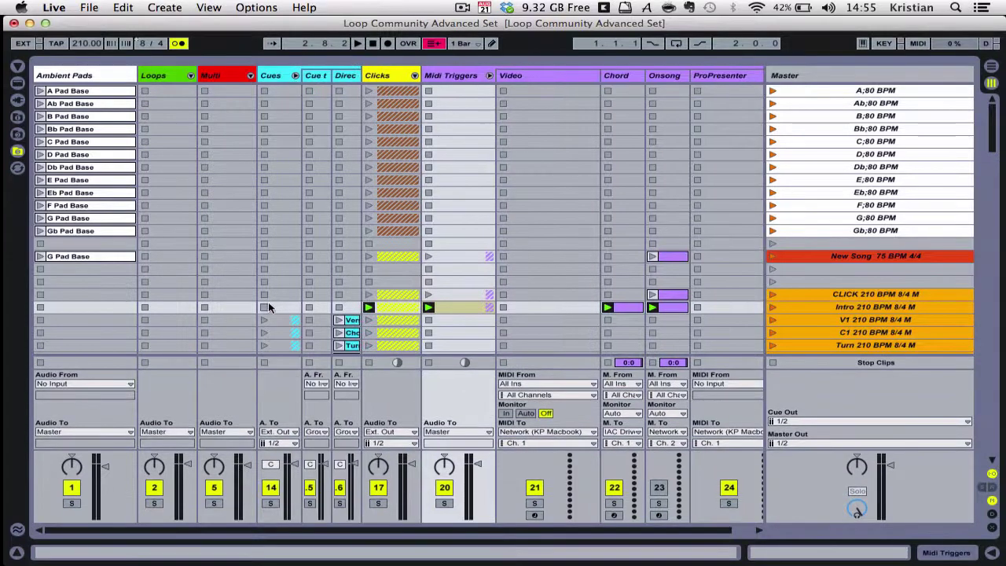
{"action": "left_click", "coordinate": [296, 76]}
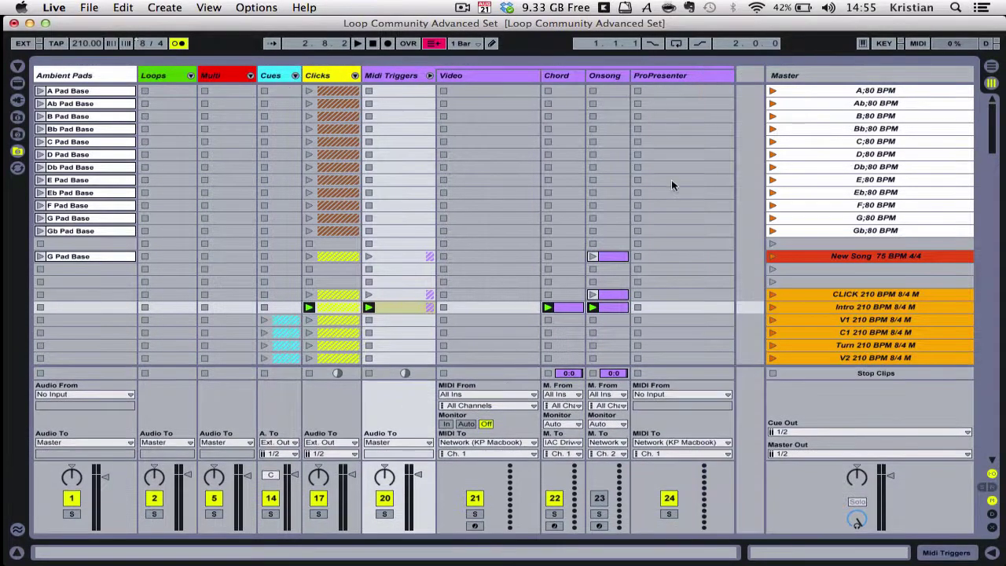
{"action": "scroll", "coordinate": [682, 289], "scroll_direction": "down", "scroll_amount": 3}
{"action": "scroll", "coordinate": [682, 289], "scroll_direction": "down", "scroll_amount": 15}
{"action": "scroll", "coordinate": [682, 289], "scroll_direction": "up", "scroll_amount": 15}
{"action": "scroll", "coordinate": [682, 289], "scroll_direction": "down", "scroll_amount": 8}
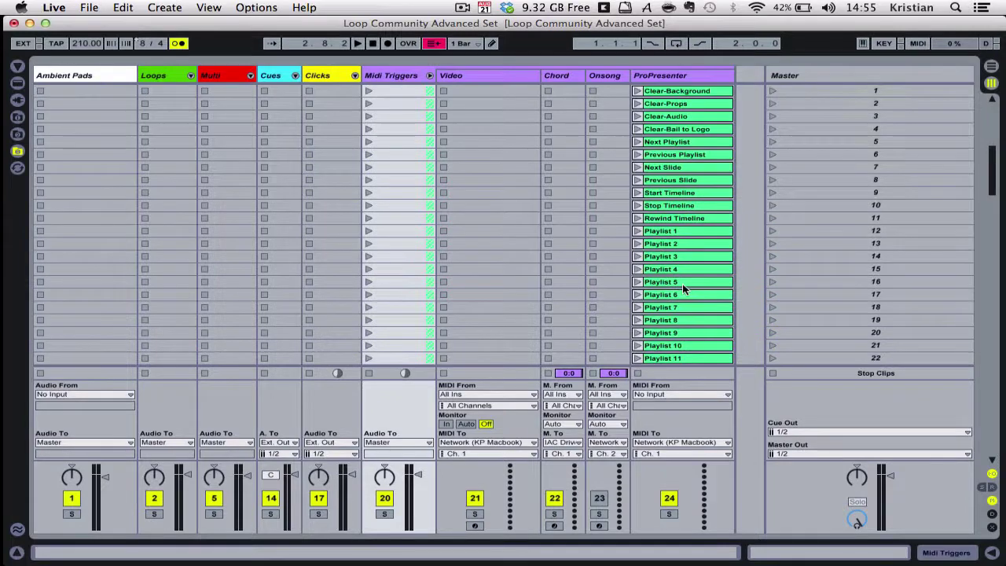
{"action": "scroll", "coordinate": [682, 289], "scroll_direction": "up", "scroll_amount": 10}
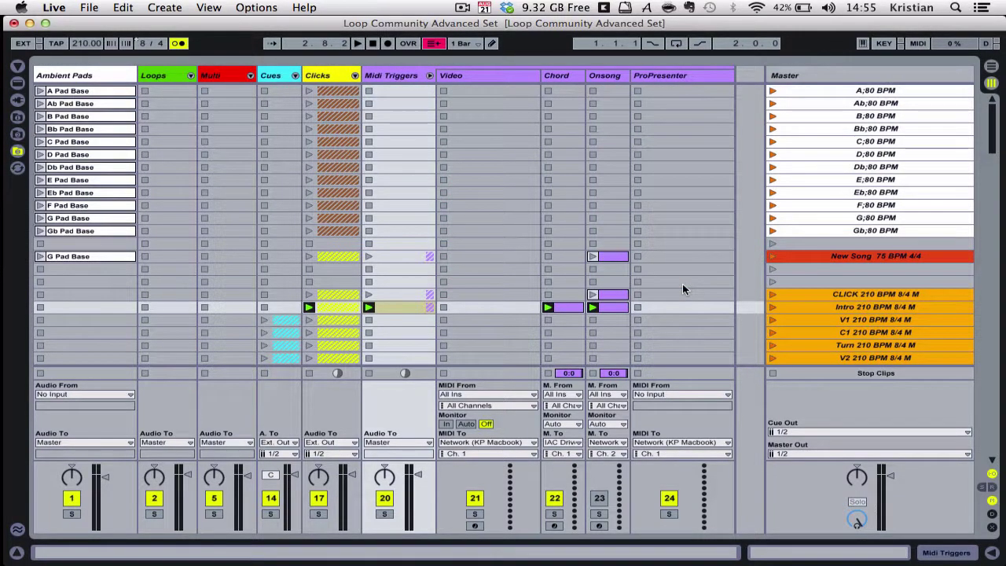
- Fold the Midi Triggers group, hiding its Video, Chord, Onsong and ProPresenter tracks
{"action": "left_click", "coordinate": [430, 74]}
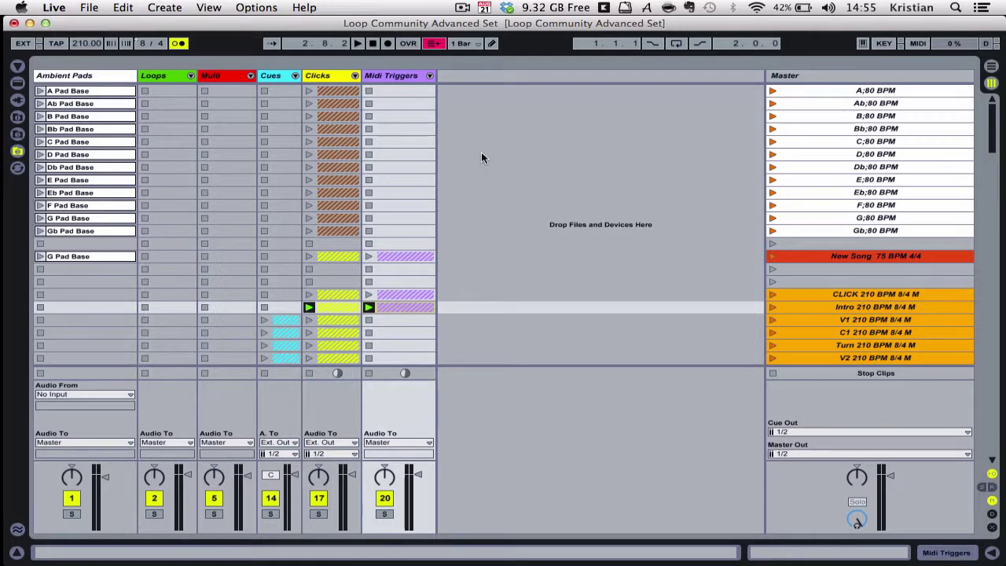
{"action": "scroll", "coordinate": [481, 154], "scroll_direction": "down", "scroll_amount": 20}
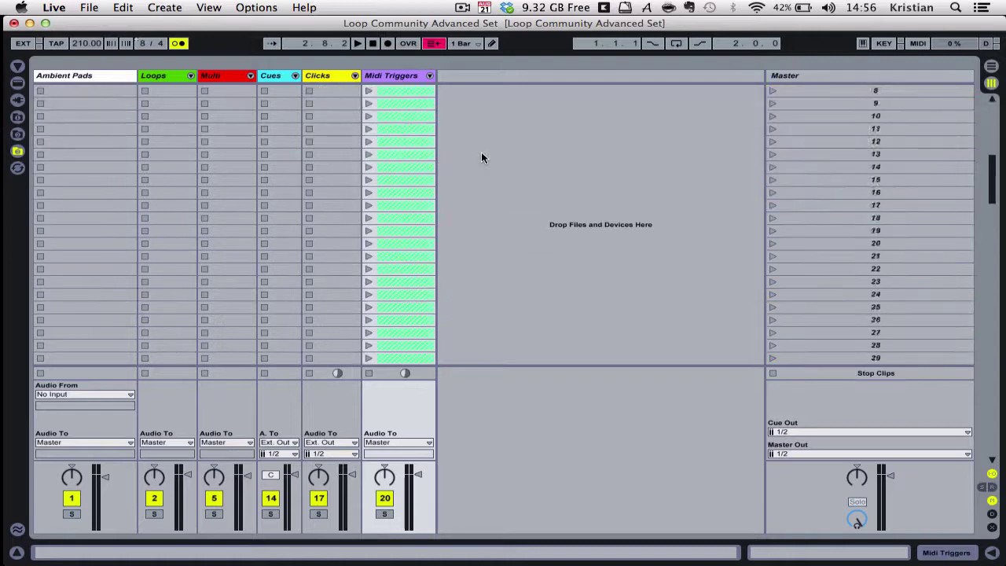
{"action": "scroll", "coordinate": [482, 157], "scroll_direction": "up", "scroll_amount": 20}
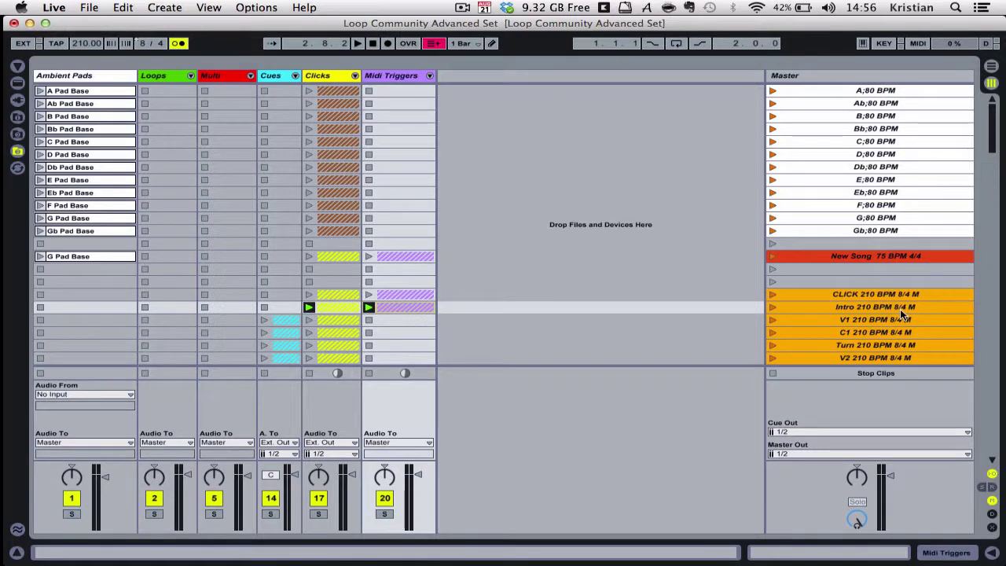
{"action": "left_click", "coordinate": [919, 43]}
{"action": "left_click", "coordinate": [905, 255]}
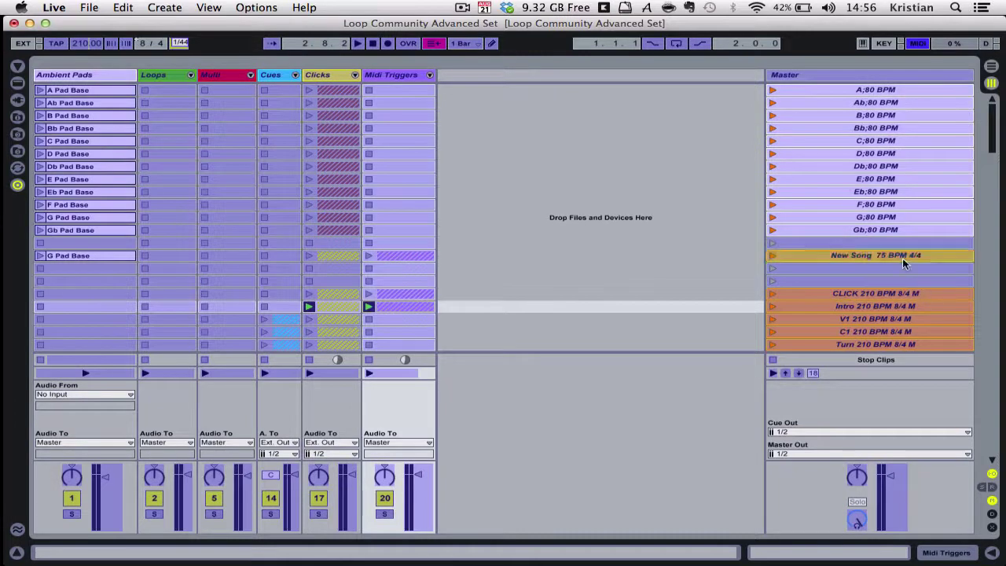
{"action": "left_click", "coordinate": [916, 43]}
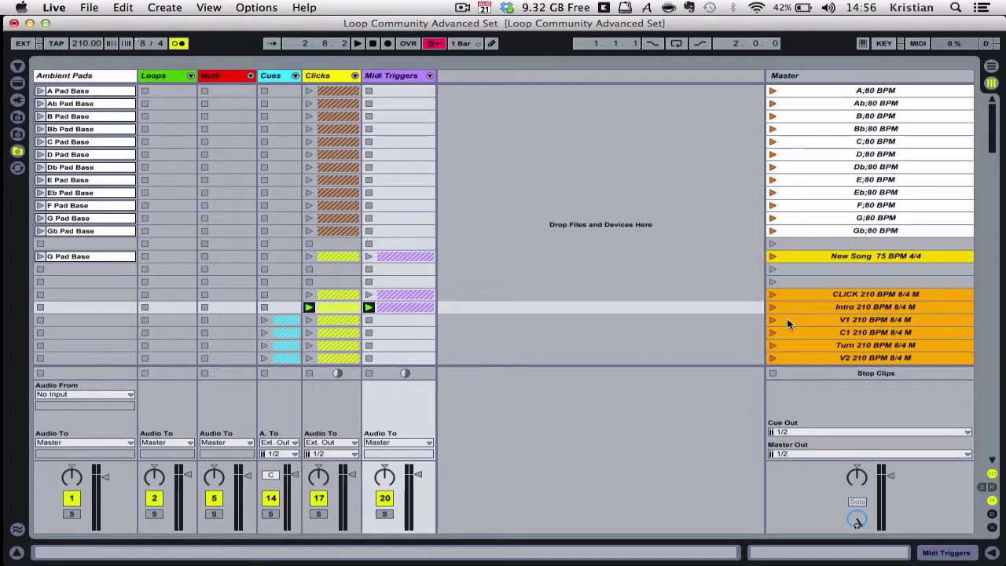
{"action": "left_click", "coordinate": [808, 433]}
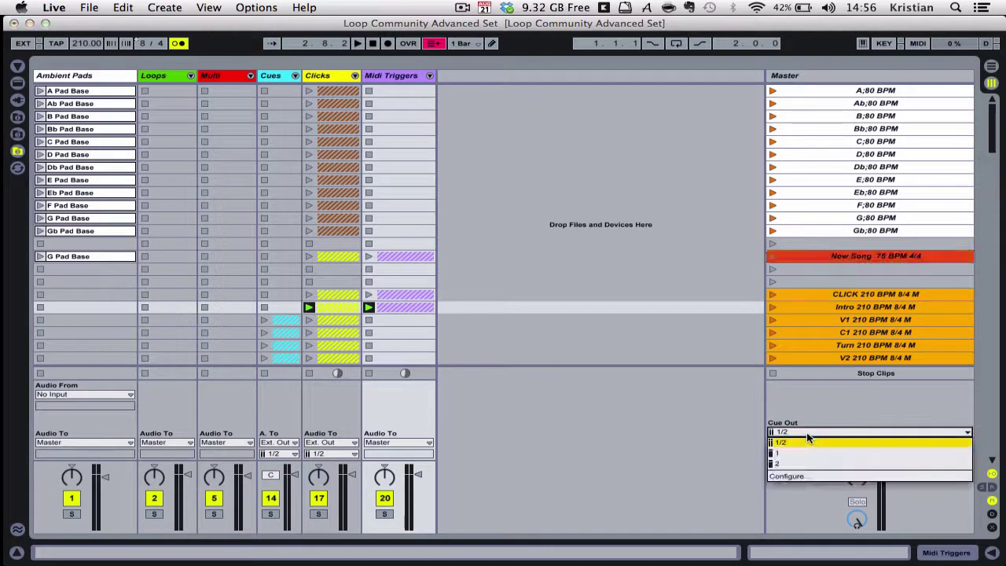
{"action": "left_click", "coordinate": [807, 434]}
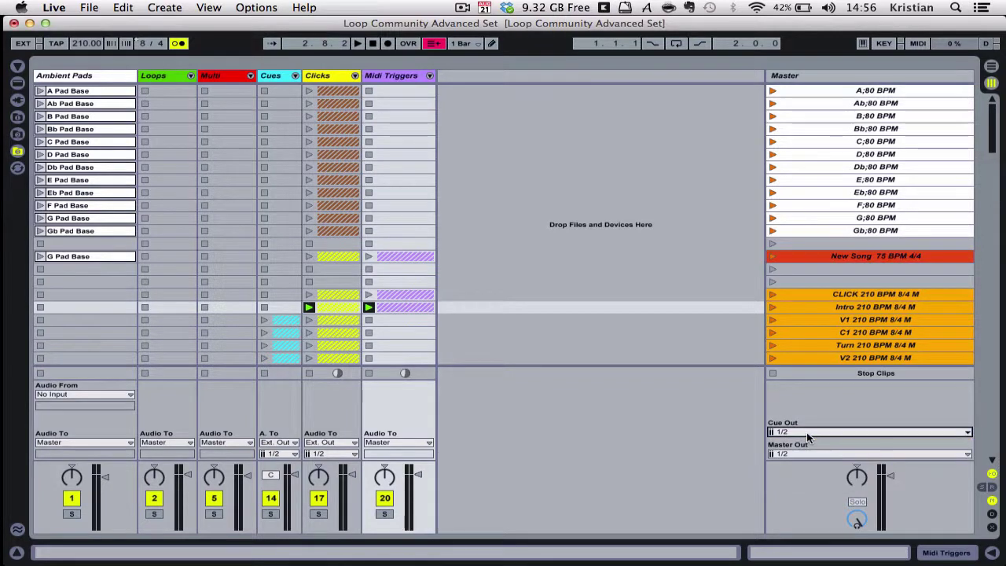